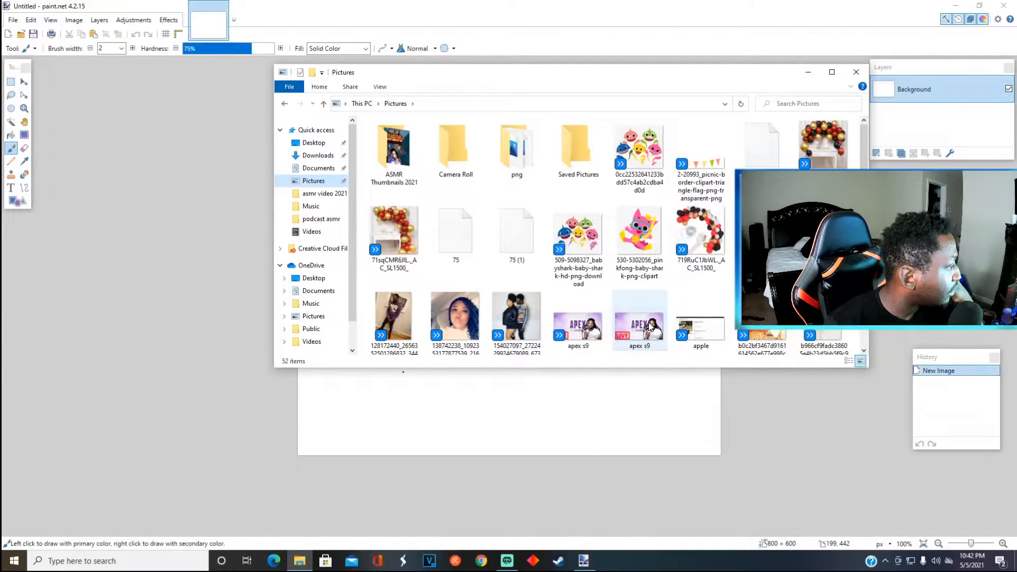
- Copy the photo of the man in the purple hoodie from Pictures and paste it into the blank image, expanding the canvas to fit
right_click(403, 295)
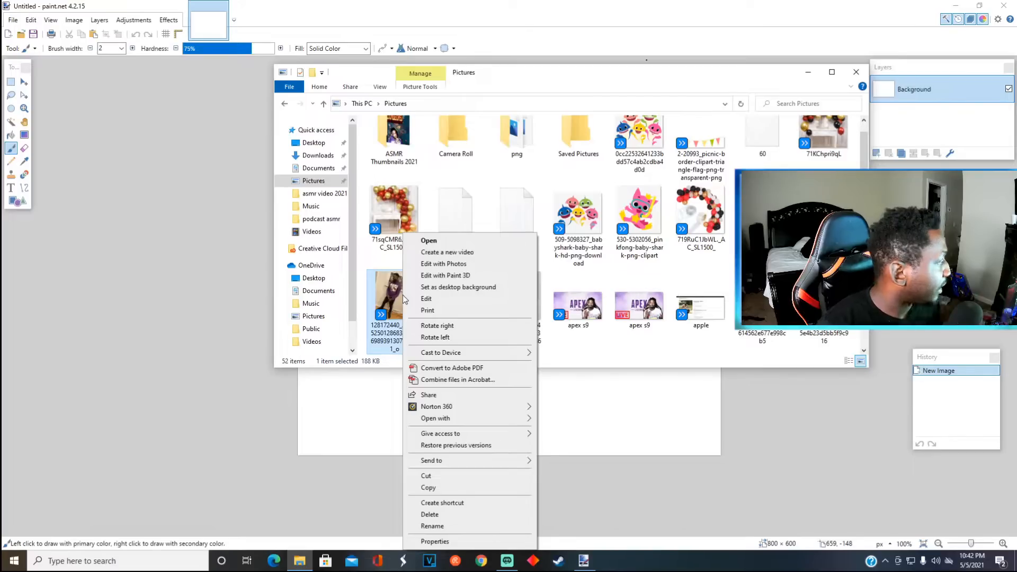
click(446, 487)
click(482, 397)
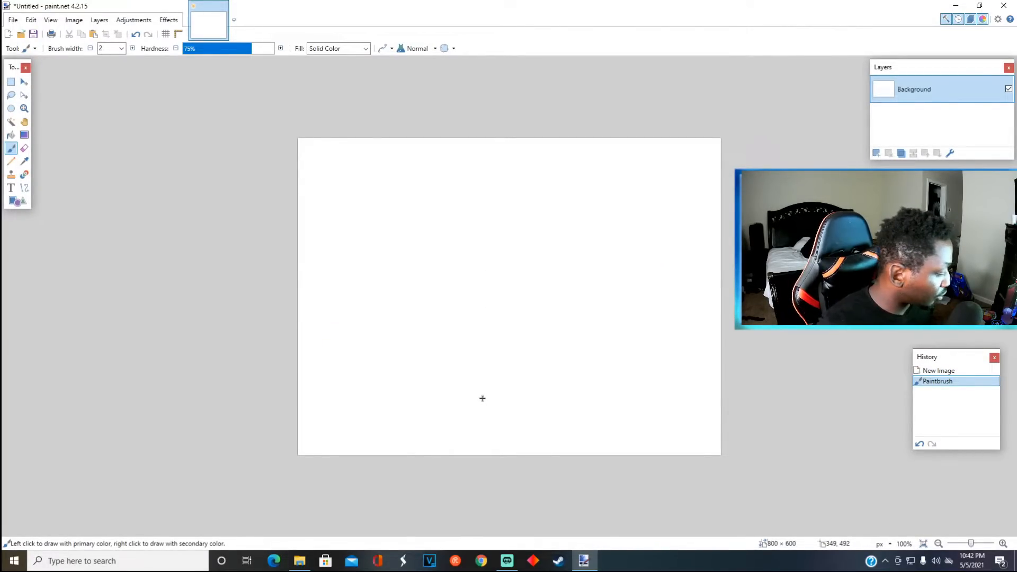
key(ctrl+v)
click(435, 338)
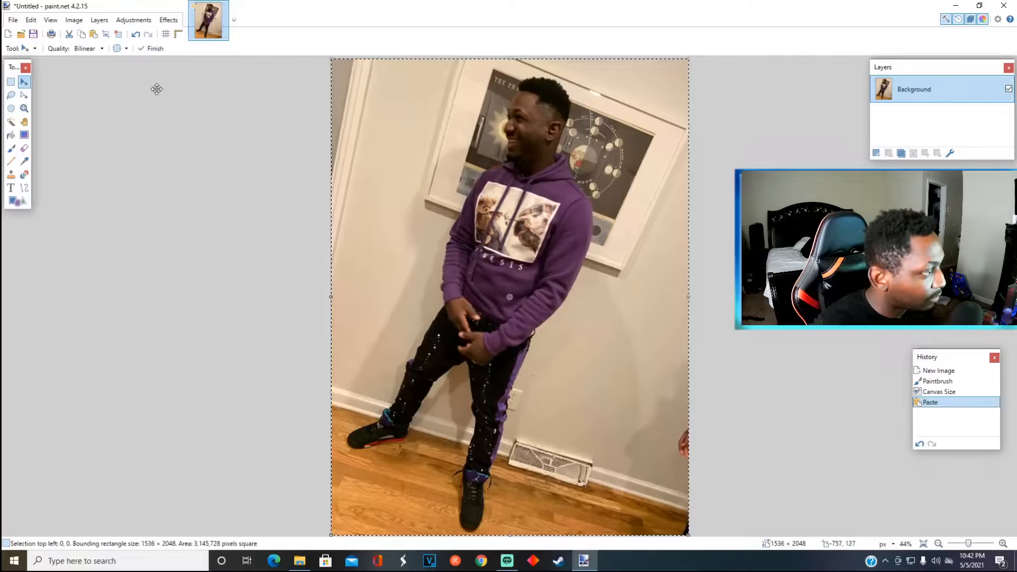
- Resize the image to 1920 pixels wide and 1080 pixels high without maintaining the aspect ratio
click(73, 24)
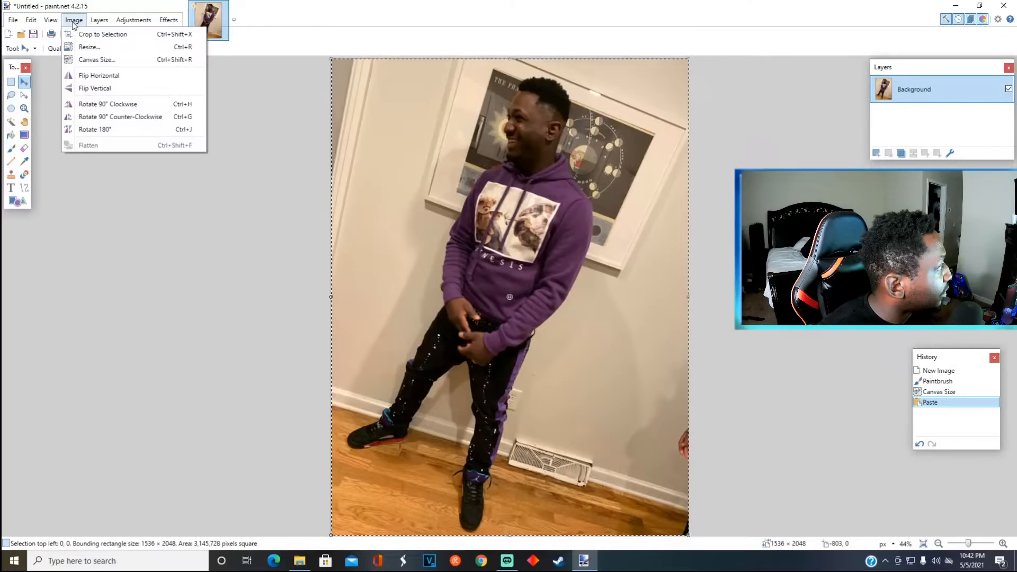
click(87, 51)
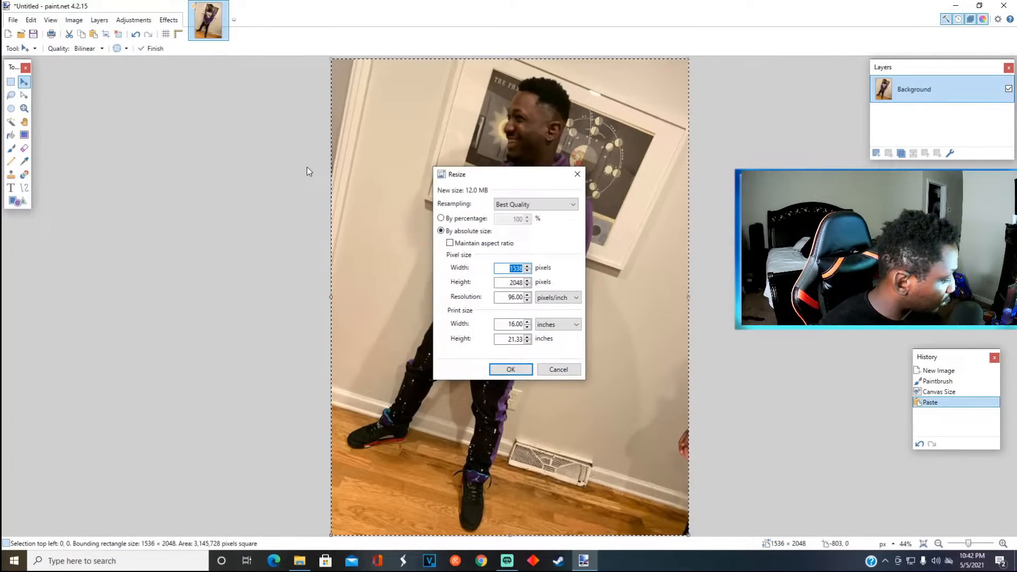
text(1)
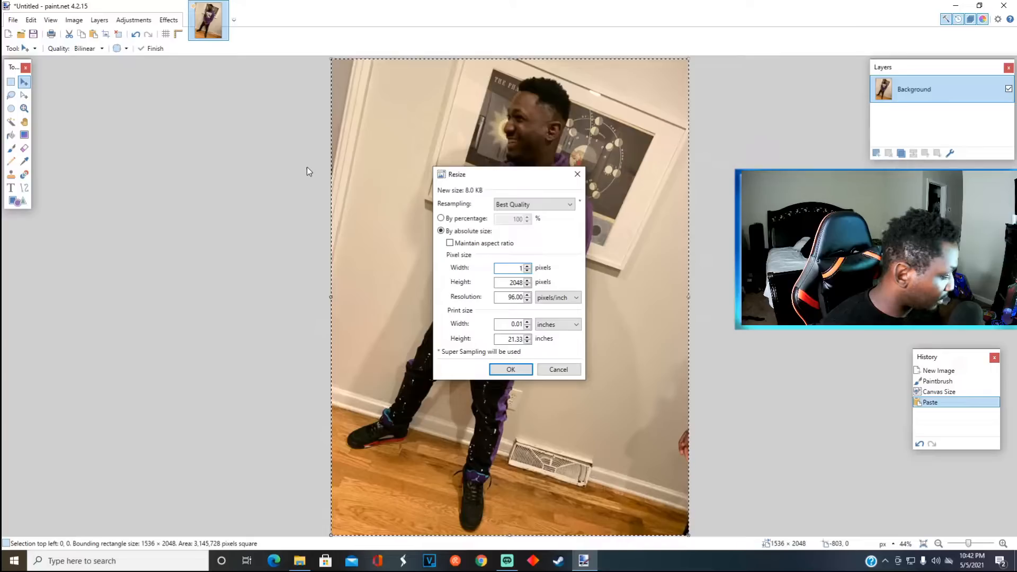
text(920)
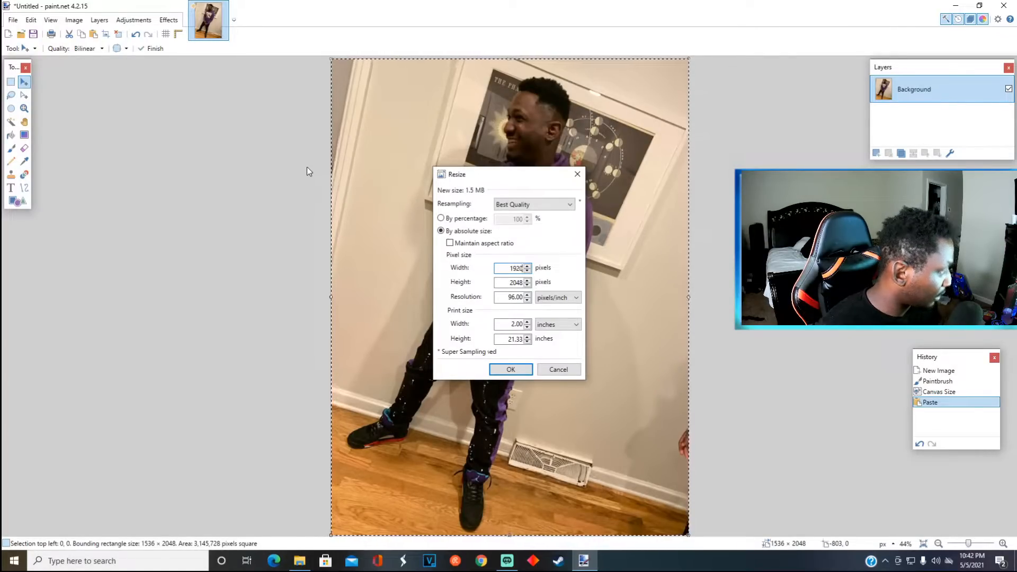
key(Tab)
text(10)
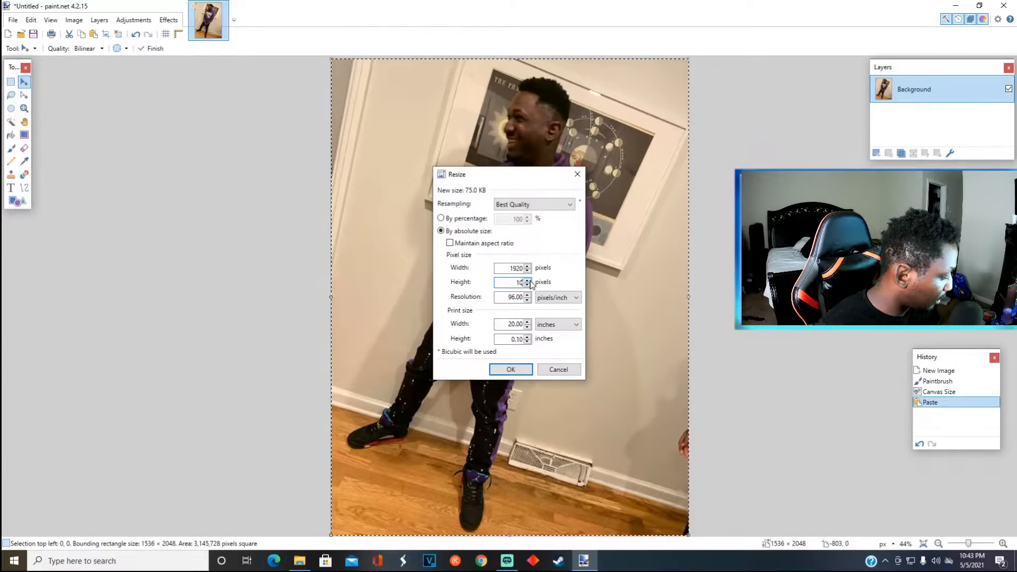
text(80)
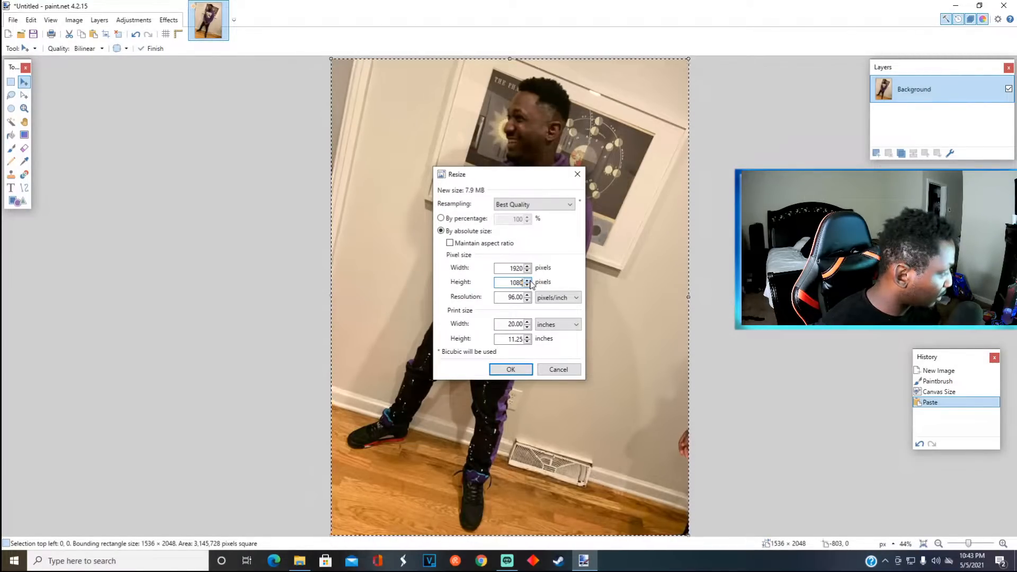
click(504, 371)
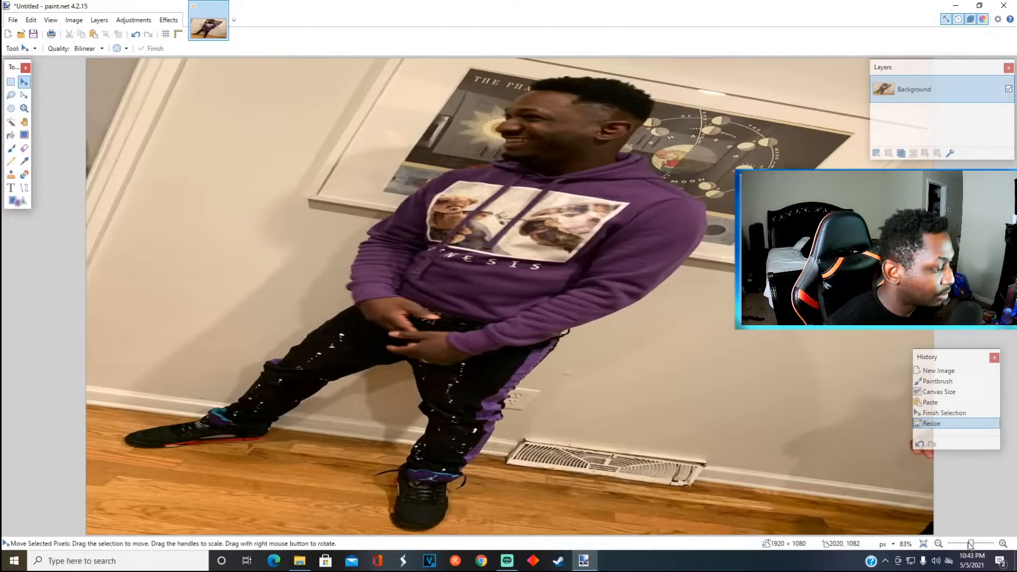
- Activate the Eraser and set its brush width to 50
drag(972, 544, 968, 546)
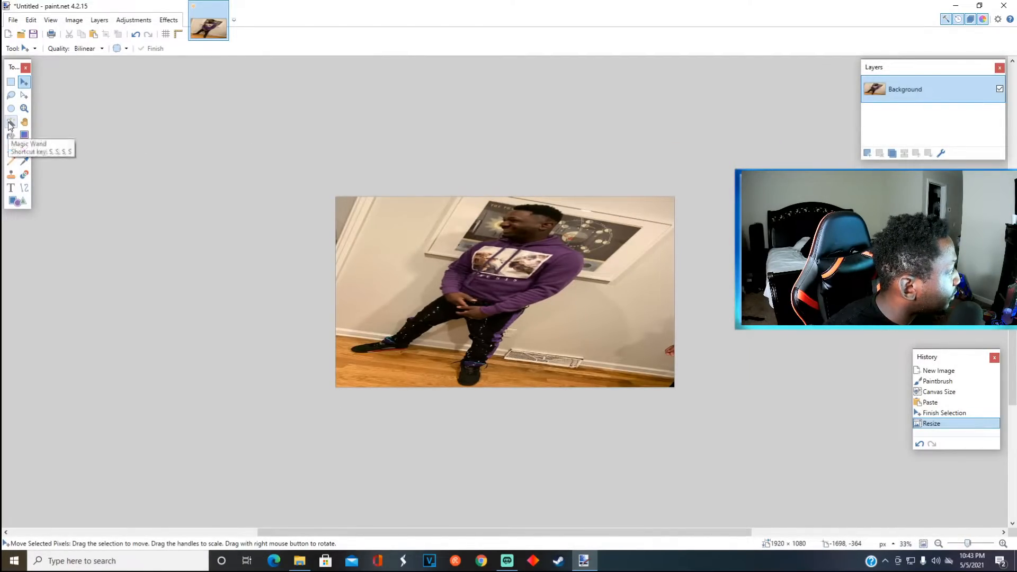
click(24, 148)
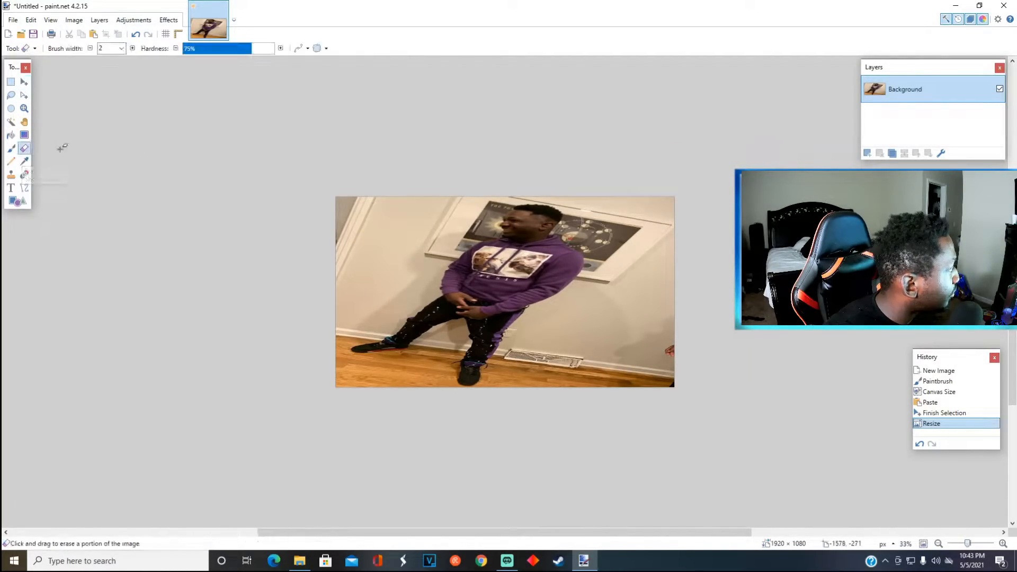
click(121, 48)
click(106, 228)
- Try erasing patches of the wall beside the man with freehand strokes, and undo all the eraser strokes
drag(358, 217, 392, 268)
mouse_move(476, 228)
mouse_down()
mouse_move(451, 240)
mouse_move(430, 284)
mouse_up()
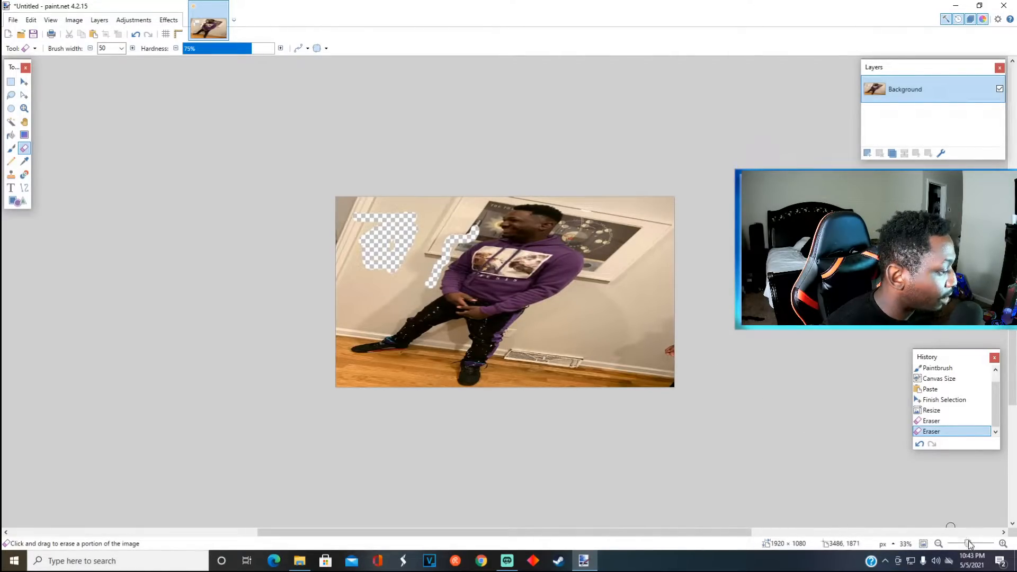
drag(971, 545, 977, 542)
click(742, 403)
click(137, 34)
click(138, 34)
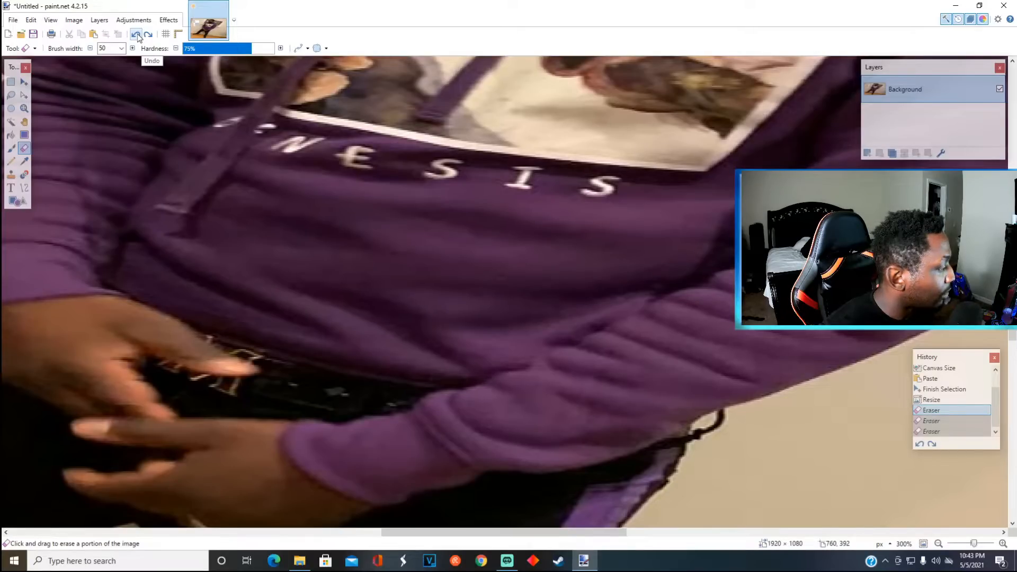
click(137, 35)
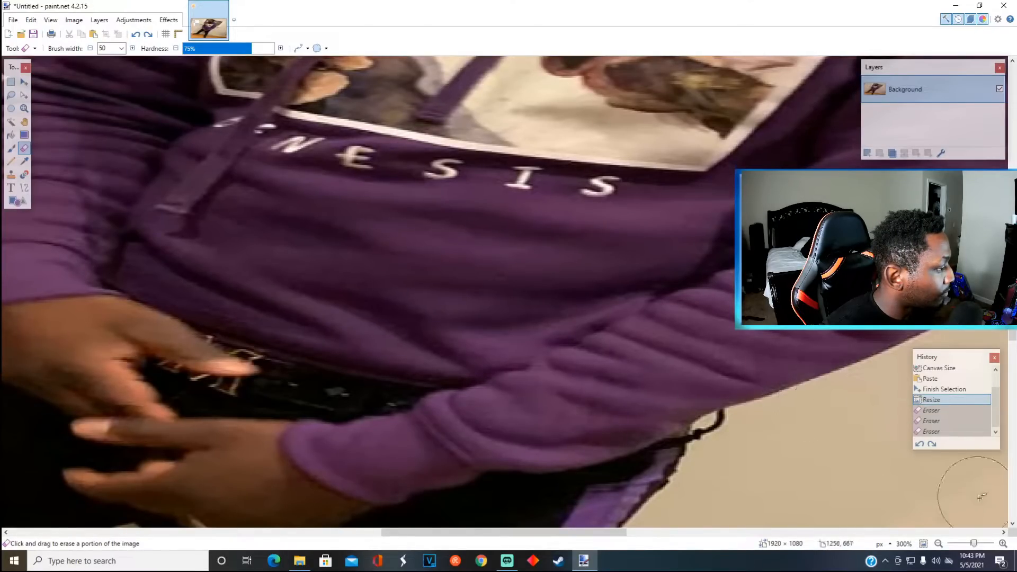
- Select the beige wall with the Magic Wand and delete it, and remove the wooden floor the same way
drag(973, 546, 969, 546)
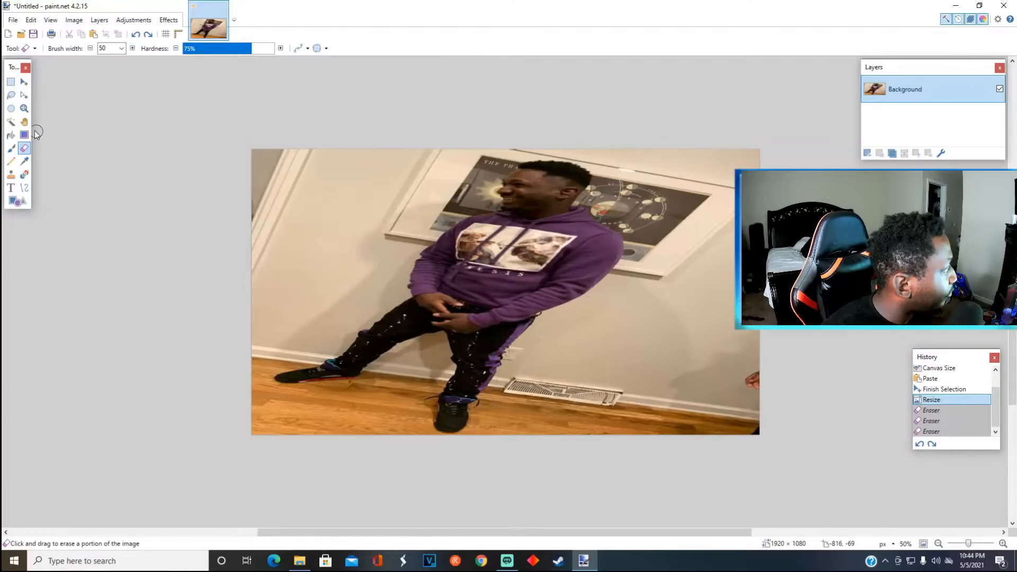
click(11, 122)
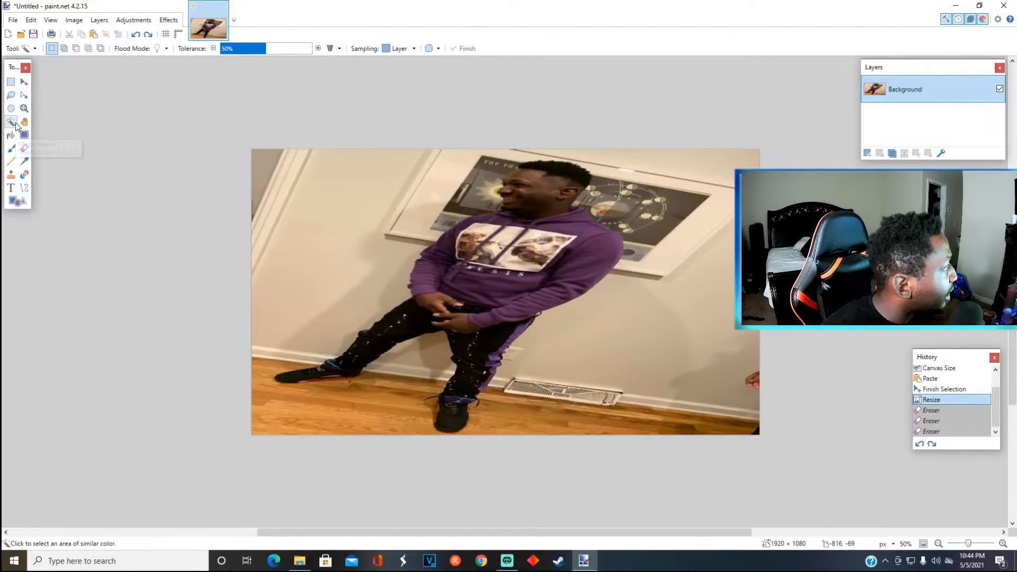
click(341, 199)
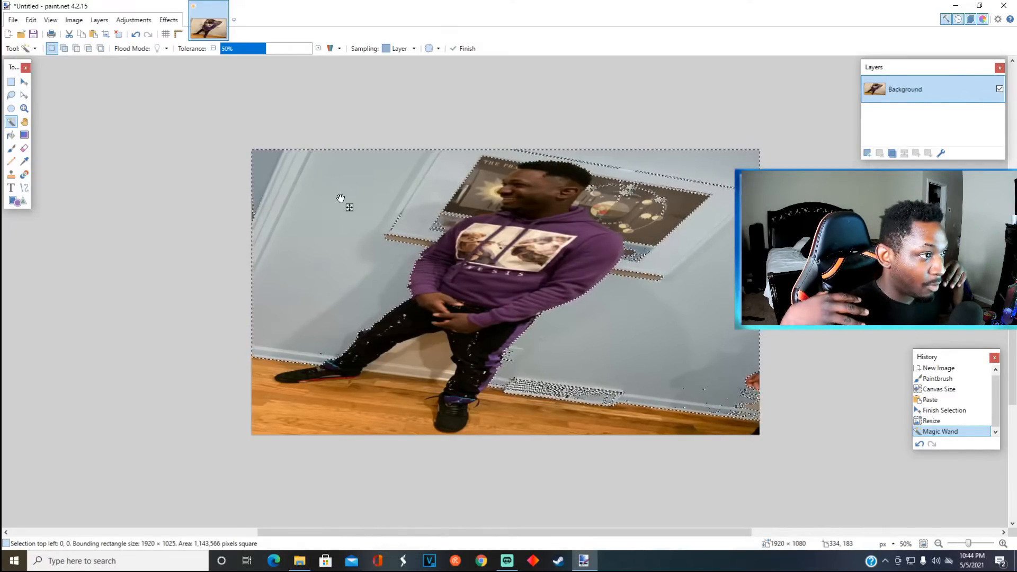
key(Delete)
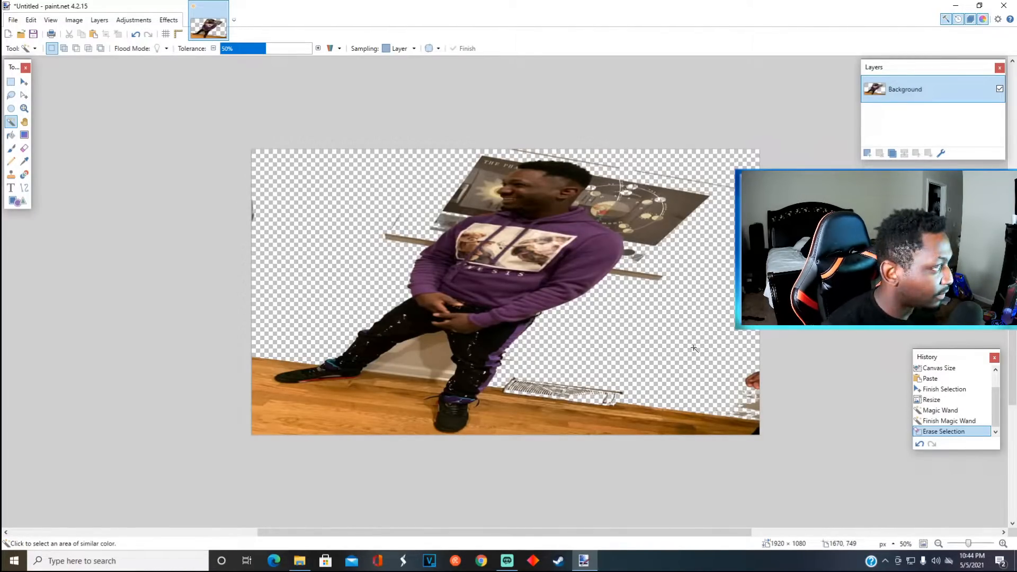
click(598, 431)
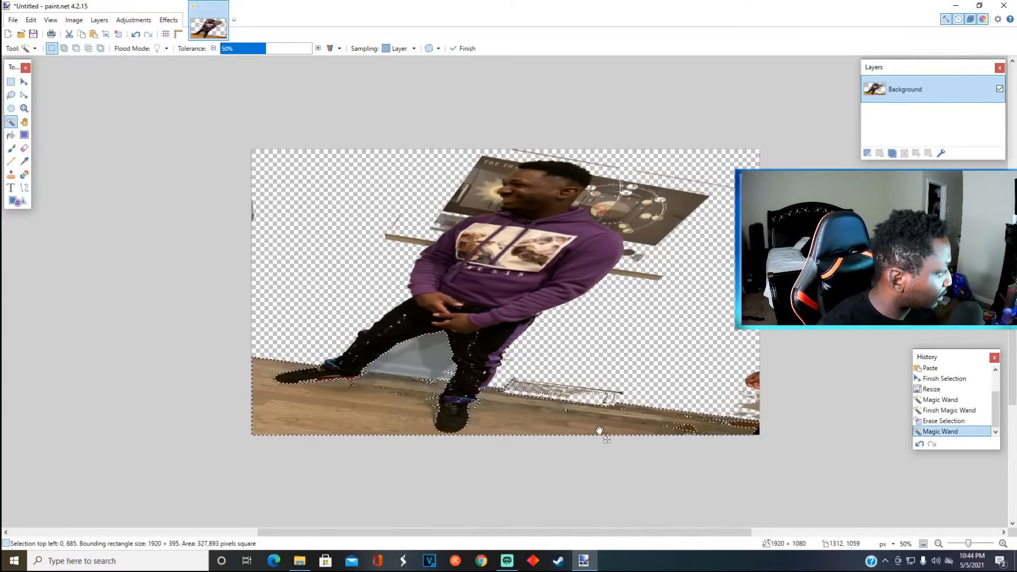
key(Delete)
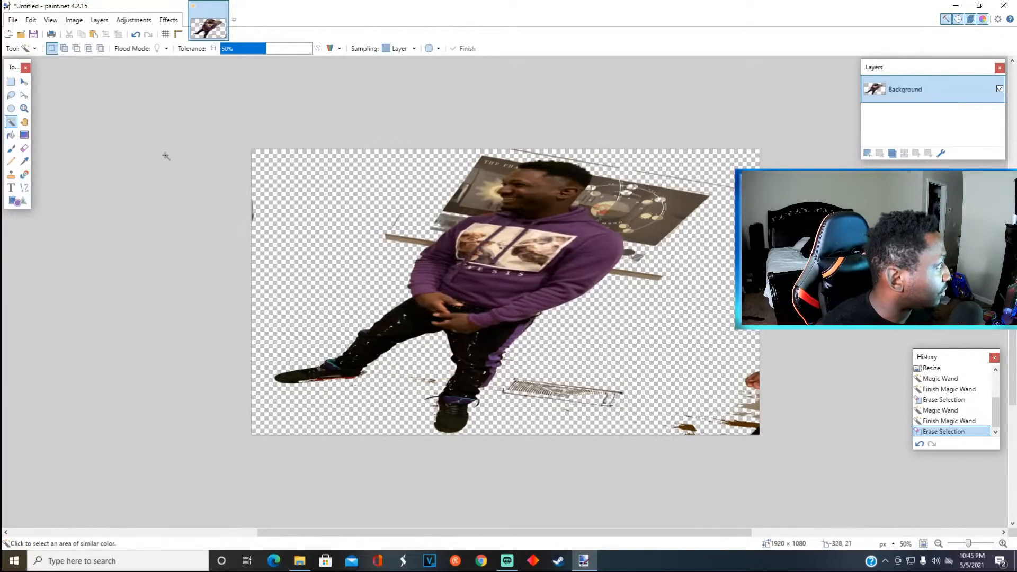
- Try selecting the framed poster behind the man with the Magic Wand, and undo the selection
click(476, 178)
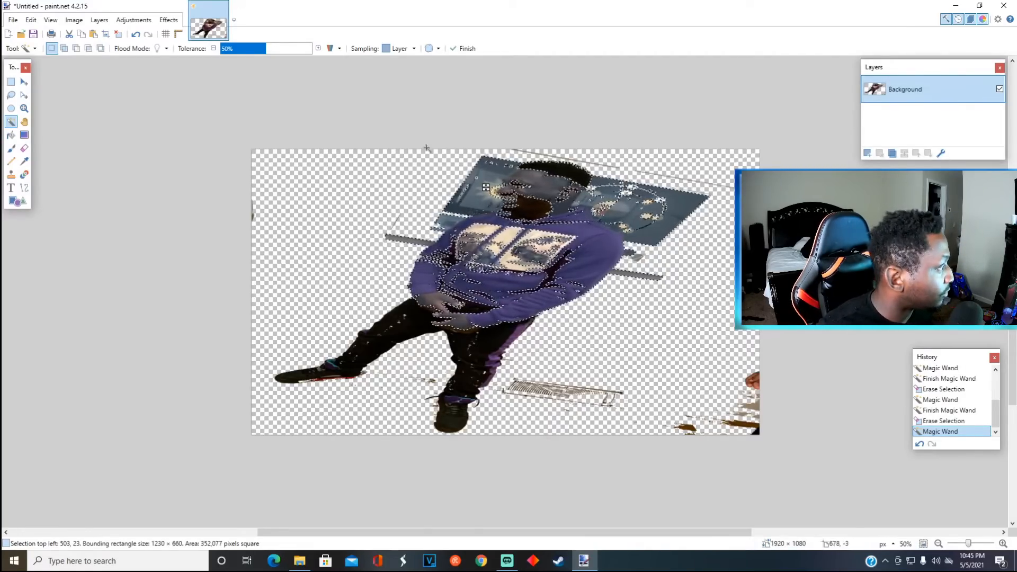
click(920, 445)
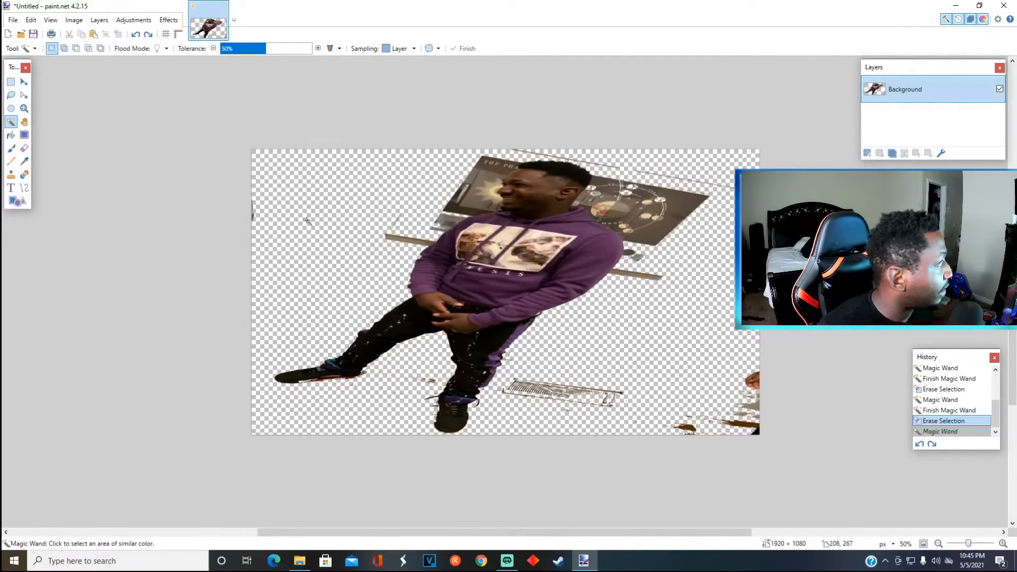
- Erase the small leftover wall fragment at the left edge of the photo with the Eraser
click(24, 148)
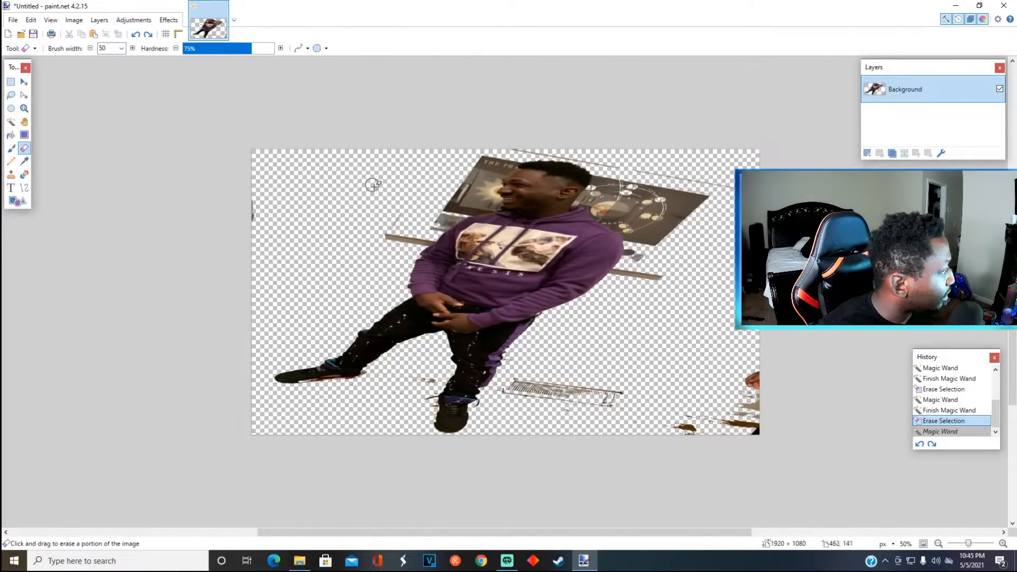
drag(261, 200, 259, 250)
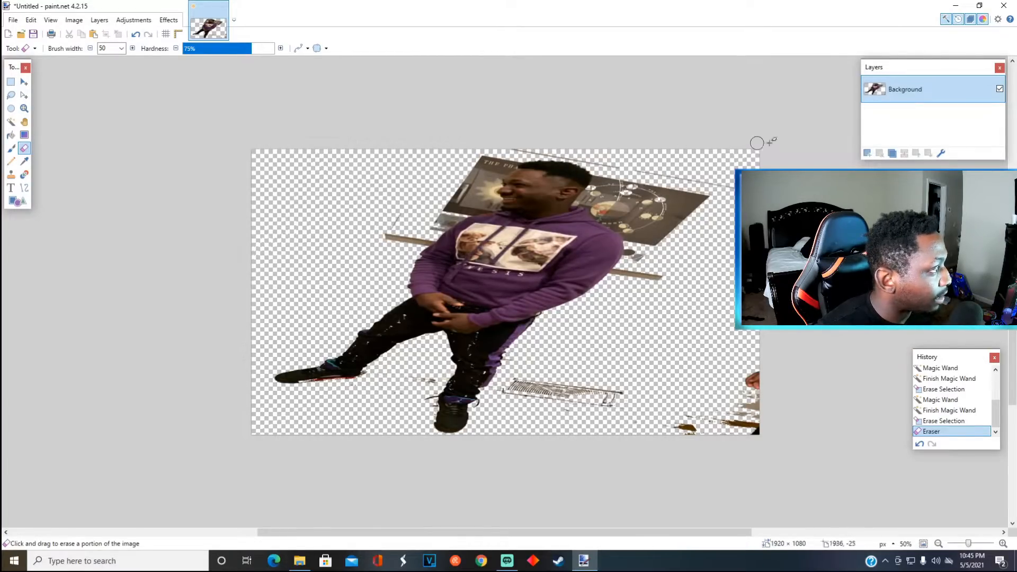
- Add a new layer, fill it with solid golden yellow using the Paint Bucket, and move it beneath the photo layer
click(867, 155)
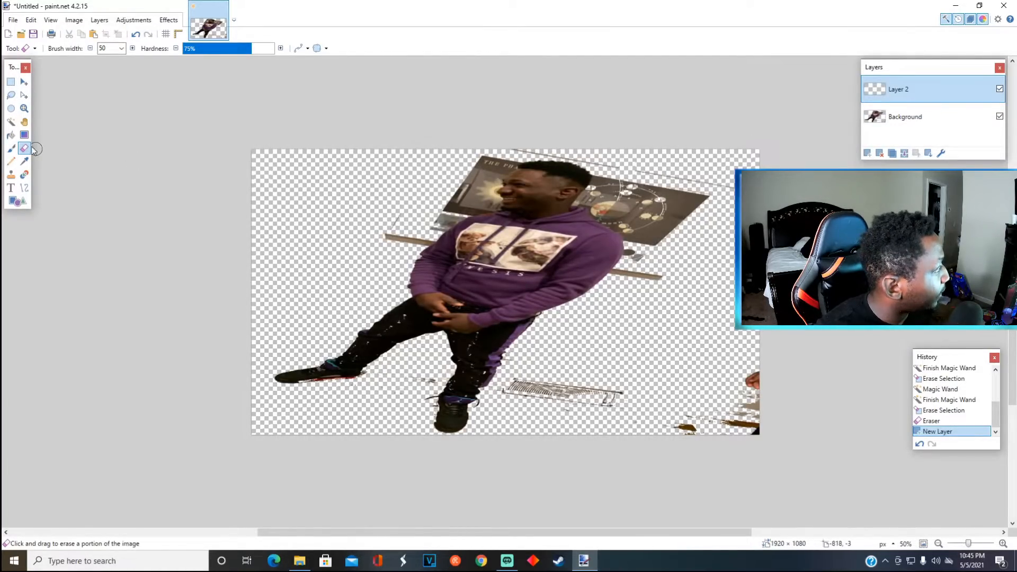
click(9, 136)
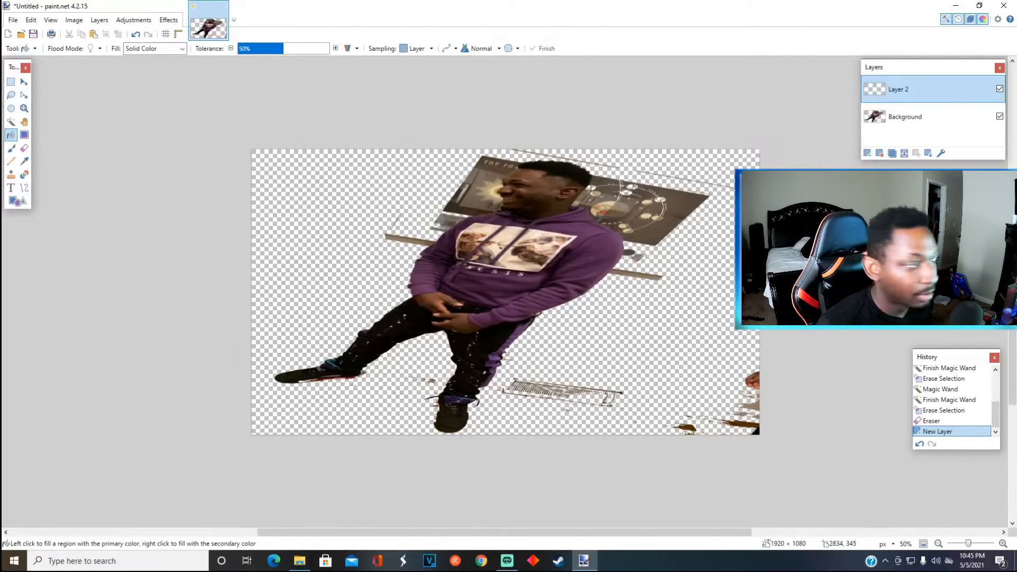
key(F8)
drag(825, 334, 824, 378)
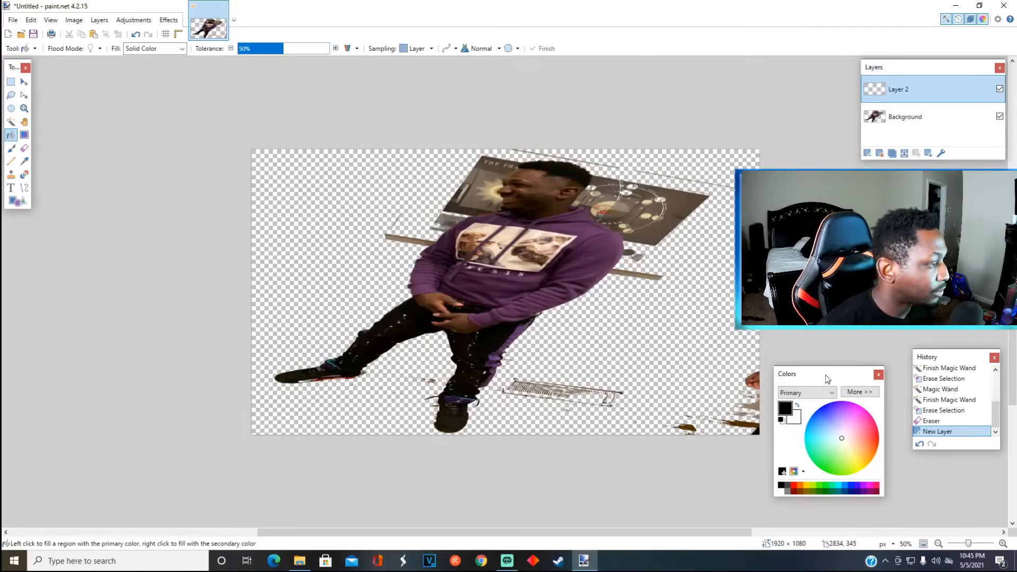
click(807, 486)
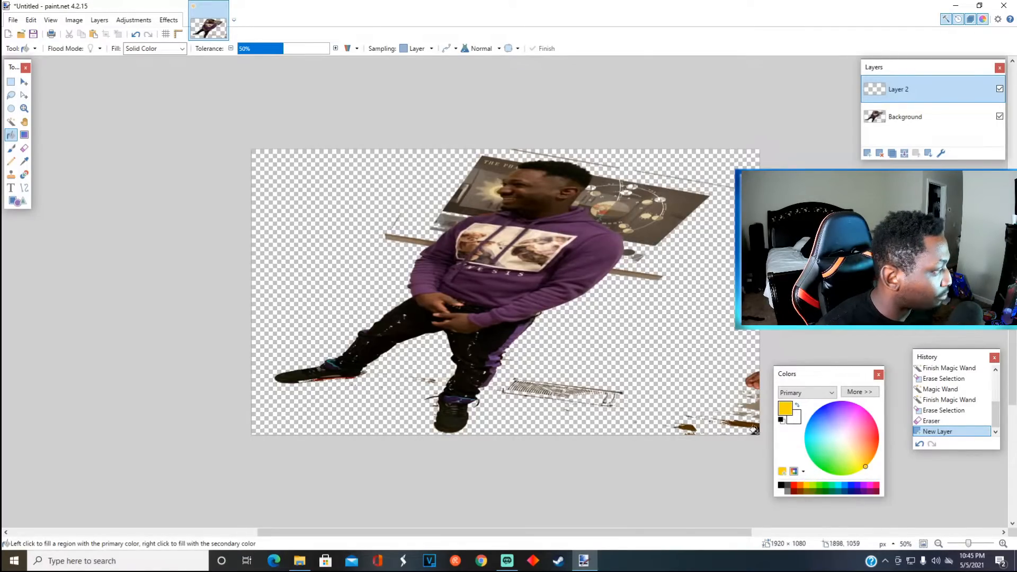
click(655, 343)
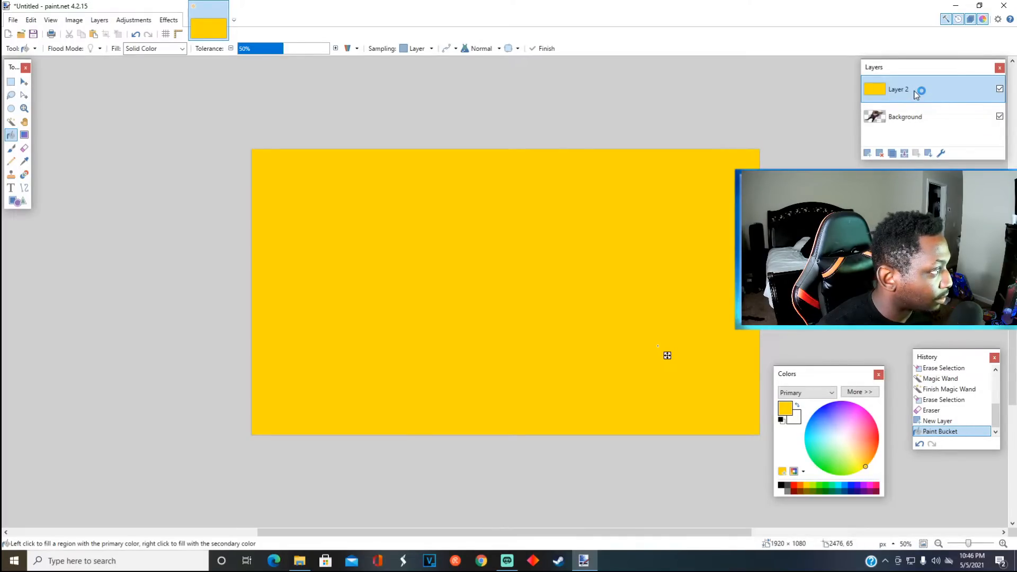
click(916, 153)
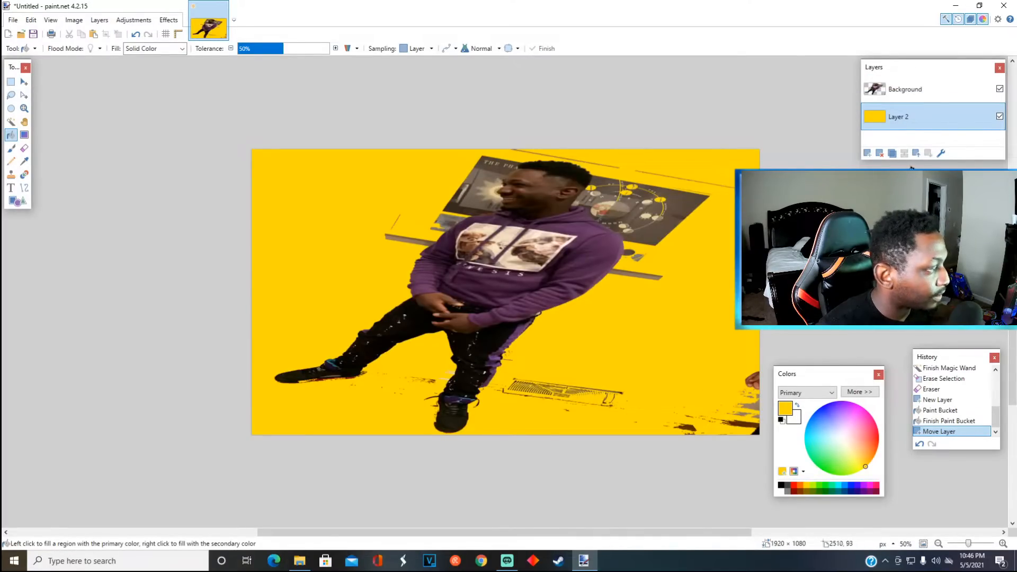
- Erase the leftover floor specks between the man's shoes on the photo layer with the 50-width Eraser
click(922, 95)
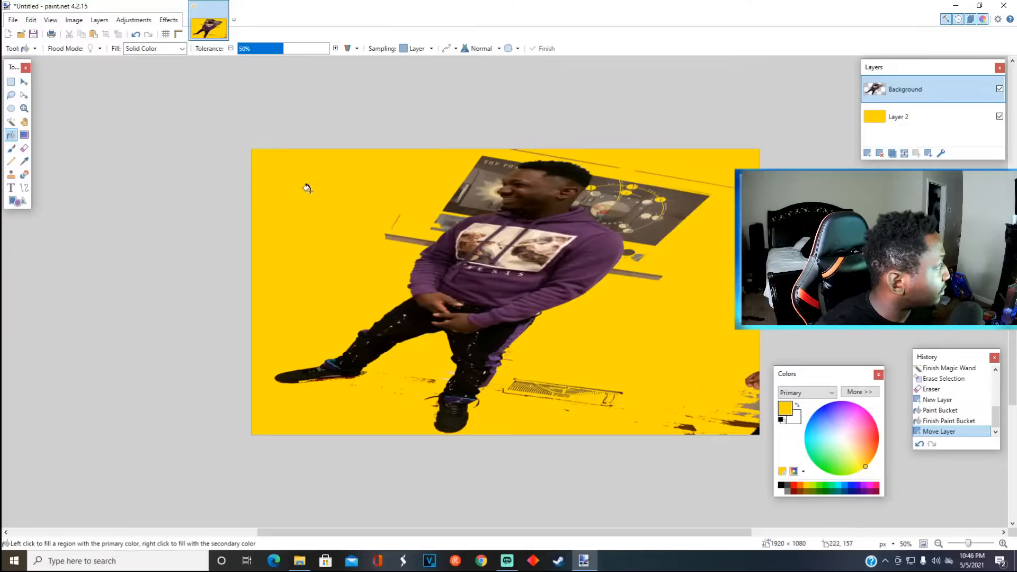
click(24, 148)
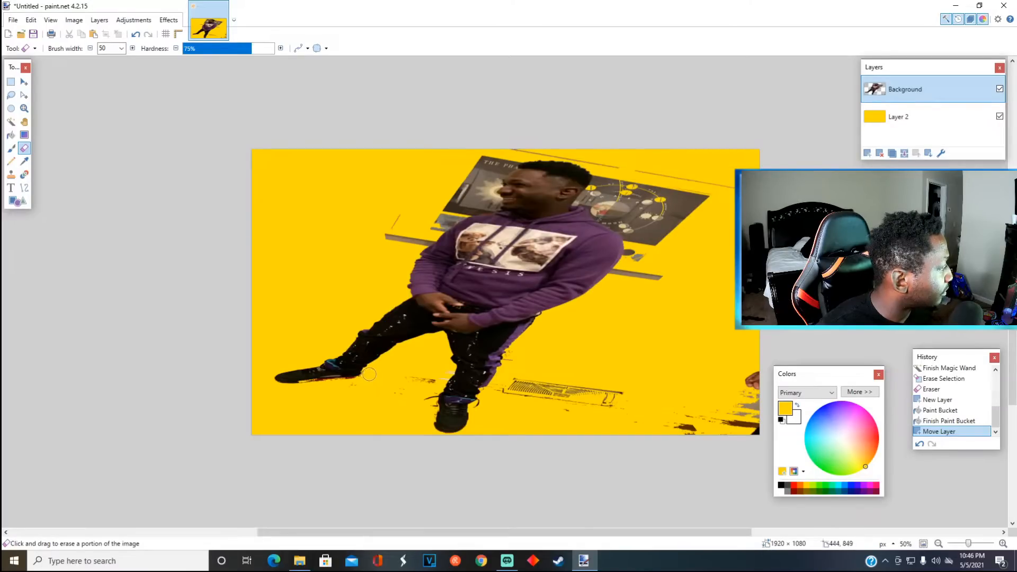
click(335, 392)
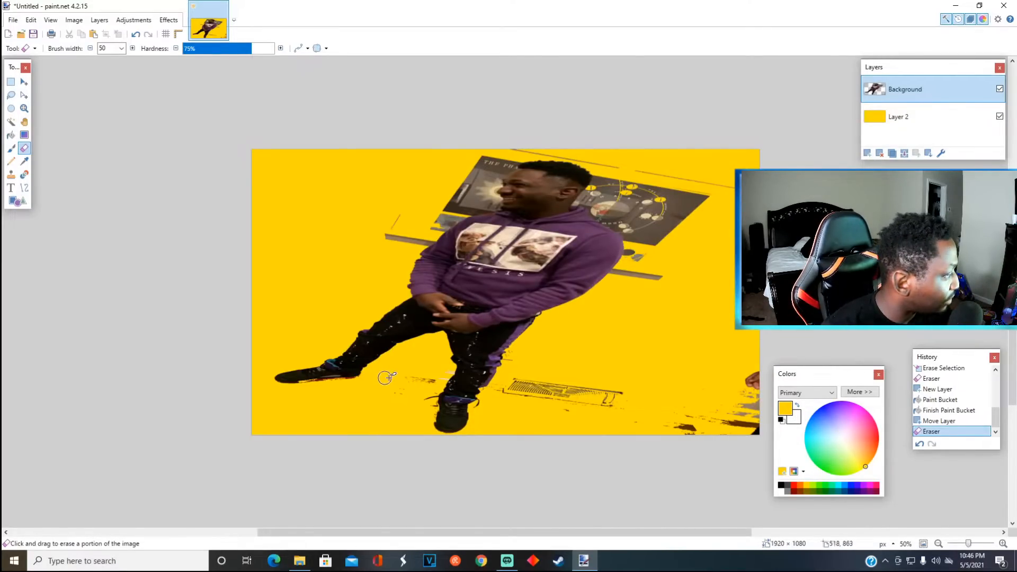
click(448, 376)
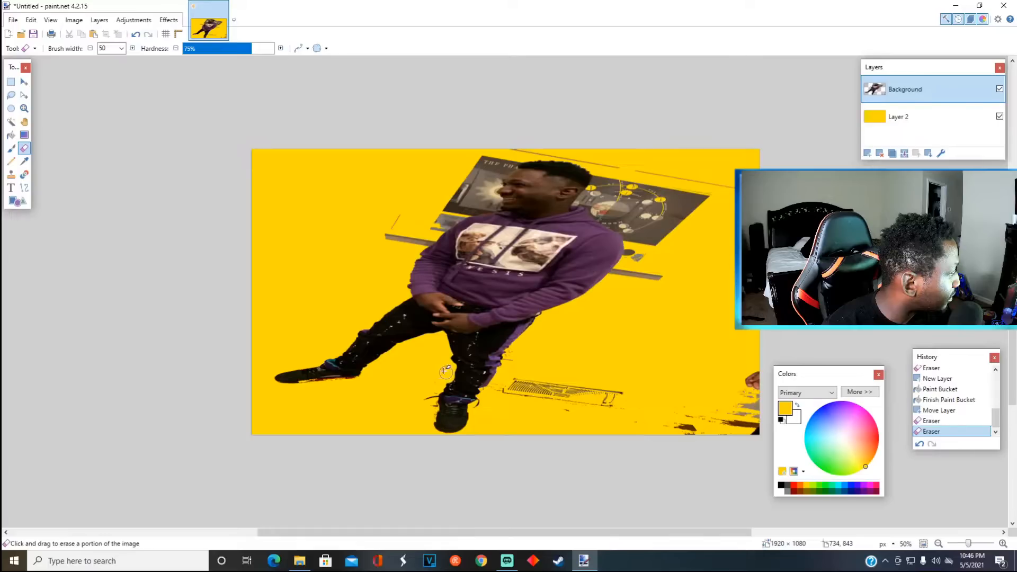
click(139, 35)
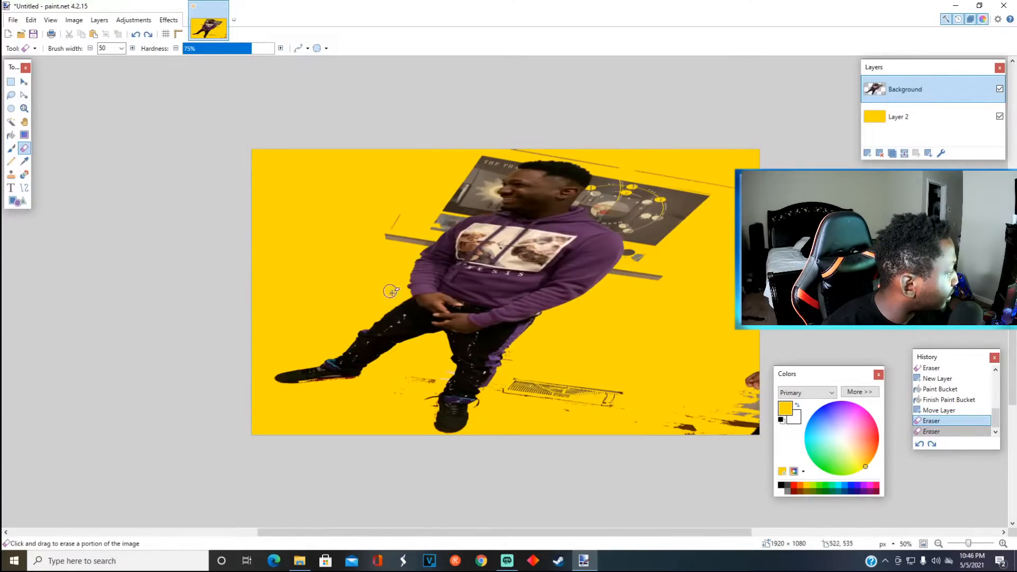
click(439, 373)
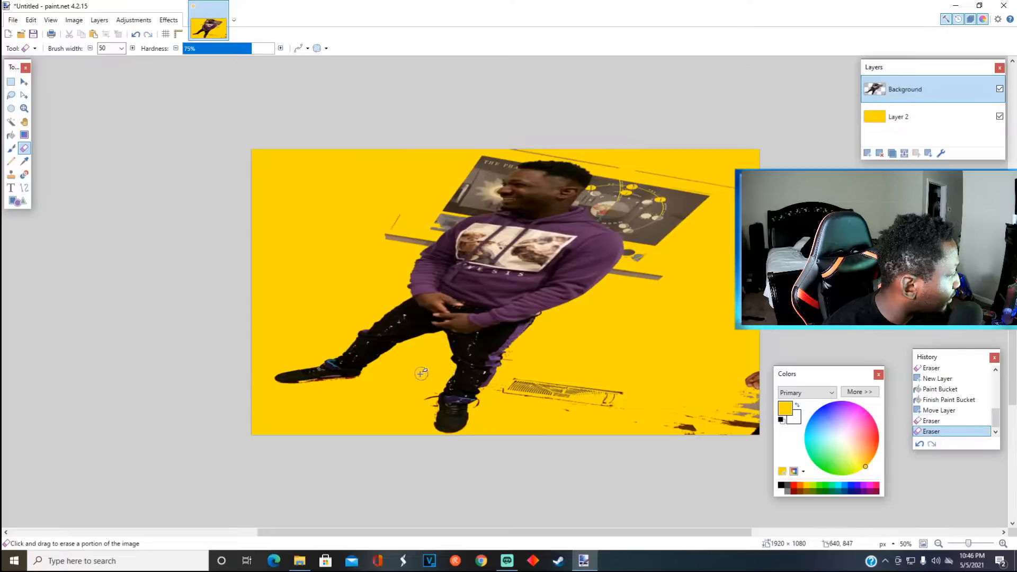
- Erase the floor vent, dark floor patches and other debris to the right of the man's legs
mouse_move(623, 395)
mouse_down()
mouse_move(722, 417)
mouse_move(668, 421)
mouse_move(714, 433)
mouse_move(740, 428)
mouse_move(752, 397)
mouse_move(742, 381)
mouse_move(761, 436)
mouse_move(754, 381)
mouse_up()
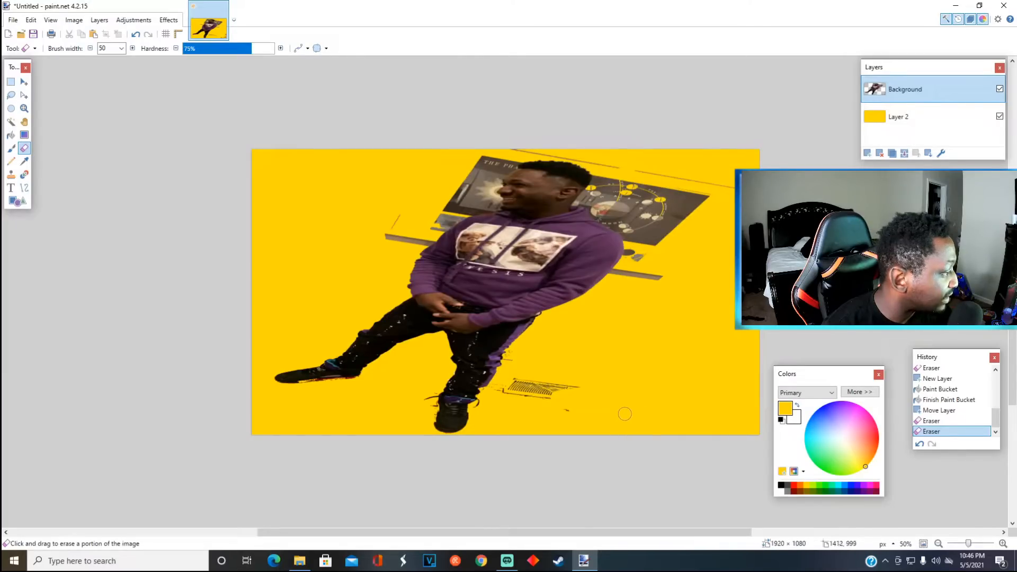
mouse_move(551, 397)
mouse_down()
mouse_move(562, 392)
mouse_move(513, 399)
mouse_up()
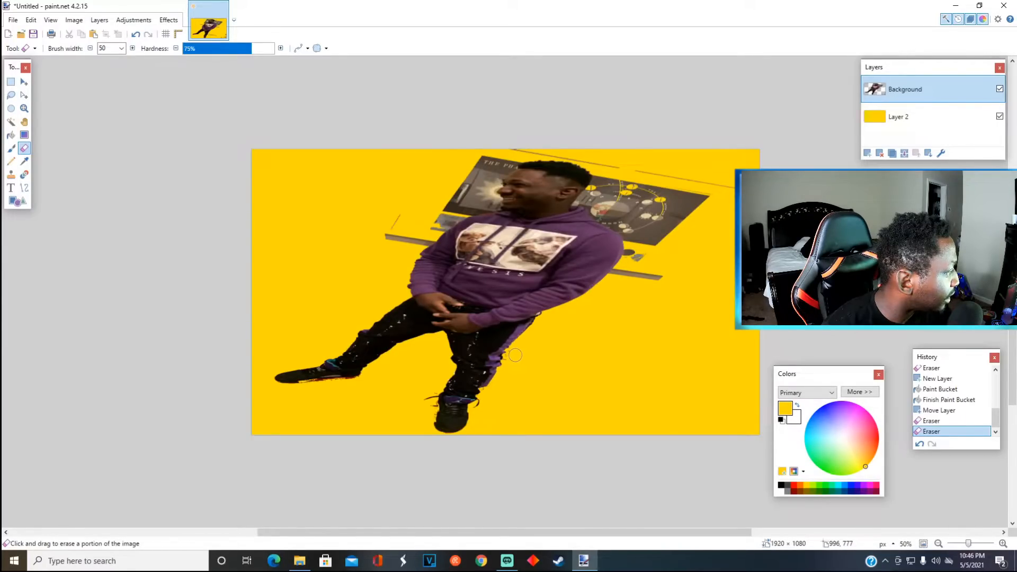
drag(509, 374, 559, 389)
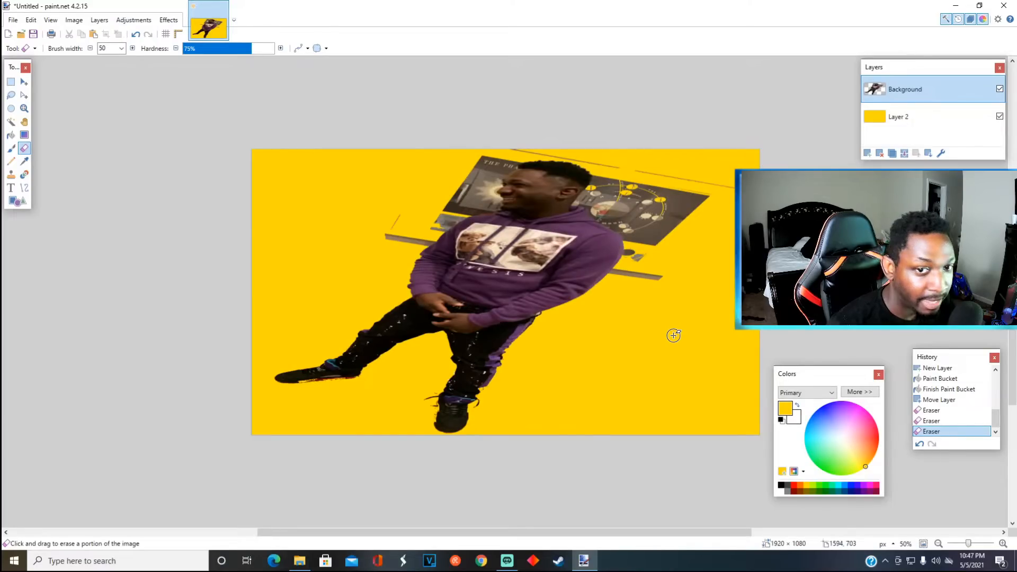
- Erase the wall lines, the ledge remnants and the outer parts of the poster on both sides of the man
drag(750, 198, 635, 176)
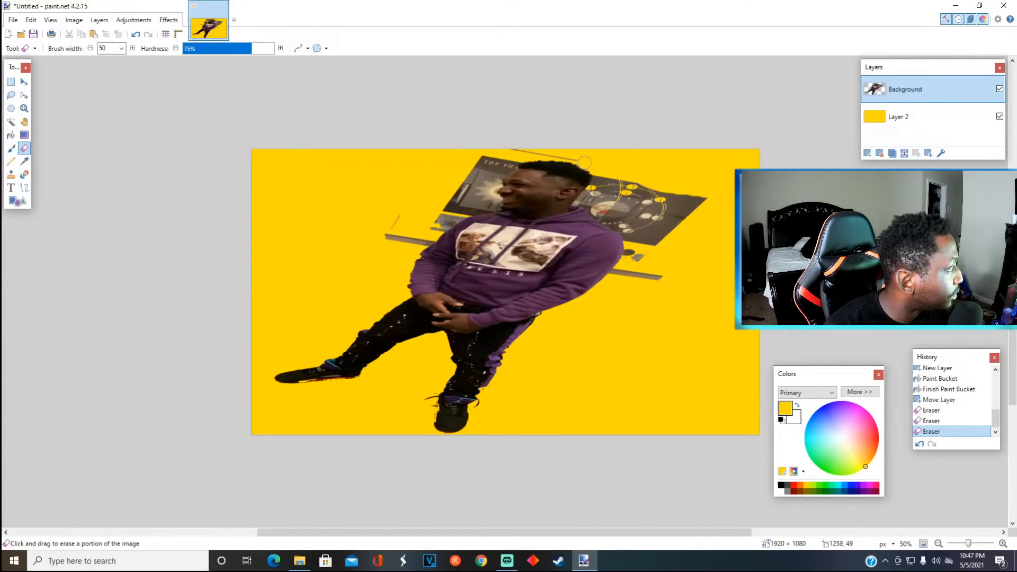
mouse_move(588, 160)
mouse_down()
mouse_move(486, 153)
mouse_move(386, 265)
mouse_move(388, 213)
mouse_move(387, 245)
mouse_move(403, 212)
mouse_move(398, 233)
mouse_move(412, 243)
mouse_move(496, 159)
mouse_move(431, 231)
mouse_up()
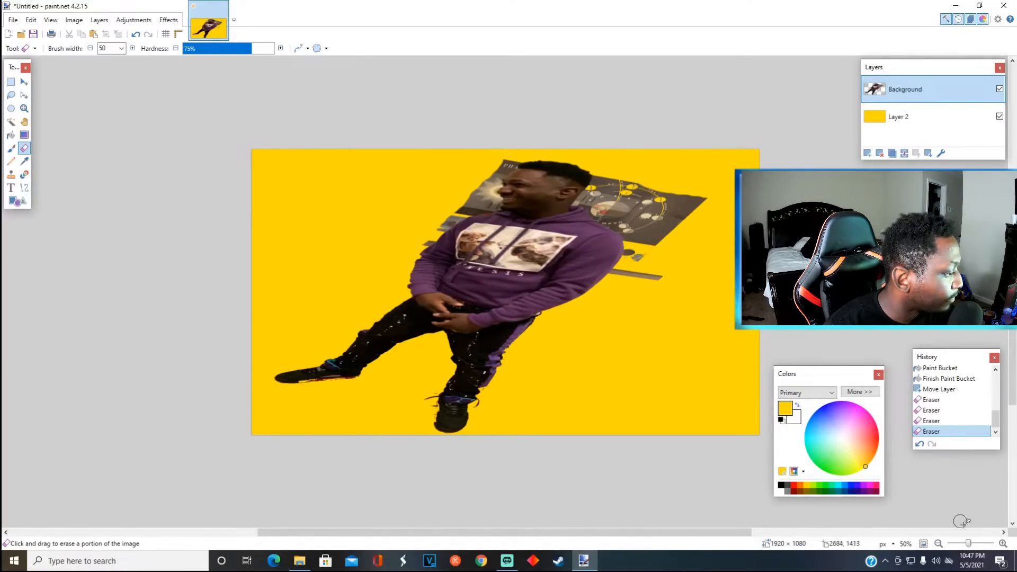
mouse_move(782, 335)
mouse_down()
mouse_move(724, 233)
mouse_move(676, 228)
mouse_move(680, 176)
mouse_move(710, 196)
mouse_move(701, 231)
mouse_move(647, 245)
mouse_move(658, 207)
mouse_move(670, 184)
mouse_move(645, 291)
mouse_move(658, 309)
mouse_move(636, 184)
mouse_move(650, 193)
mouse_move(648, 214)
mouse_move(627, 190)
mouse_move(654, 194)
mouse_move(606, 179)
mouse_move(608, 198)
mouse_move(630, 202)
mouse_move(612, 198)
mouse_move(632, 209)
mouse_move(633, 227)
mouse_move(619, 192)
mouse_move(633, 259)
mouse_up()
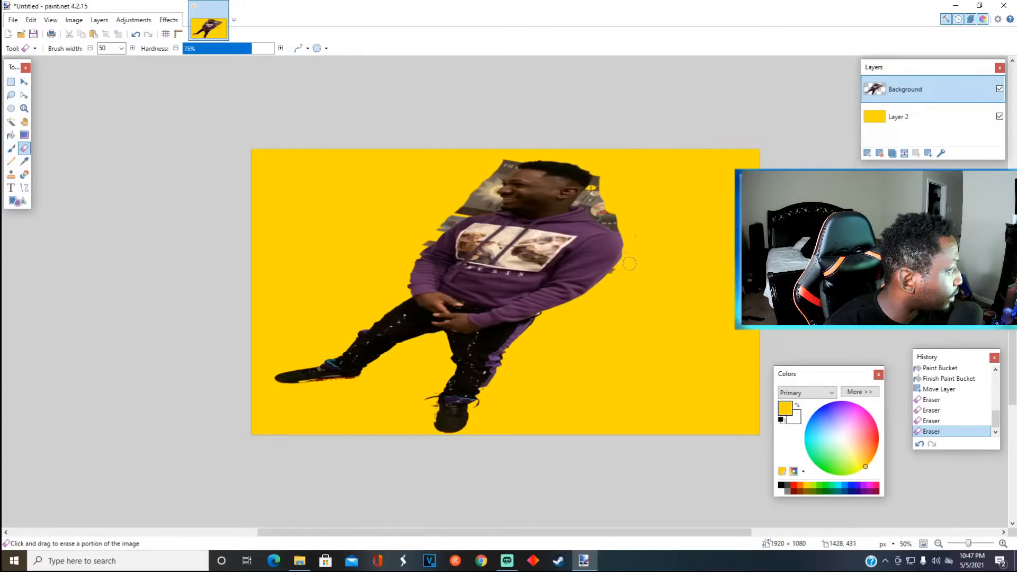
drag(616, 275, 618, 280)
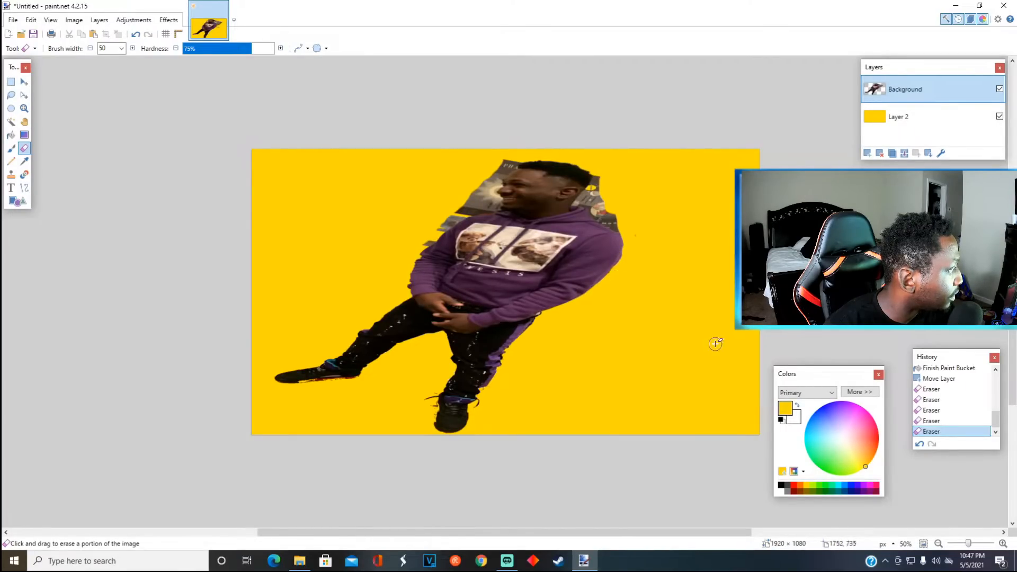
- Erase the remaining poster pieces close to the man's head and shoulders at 100% zoom
drag(968, 546, 972, 545)
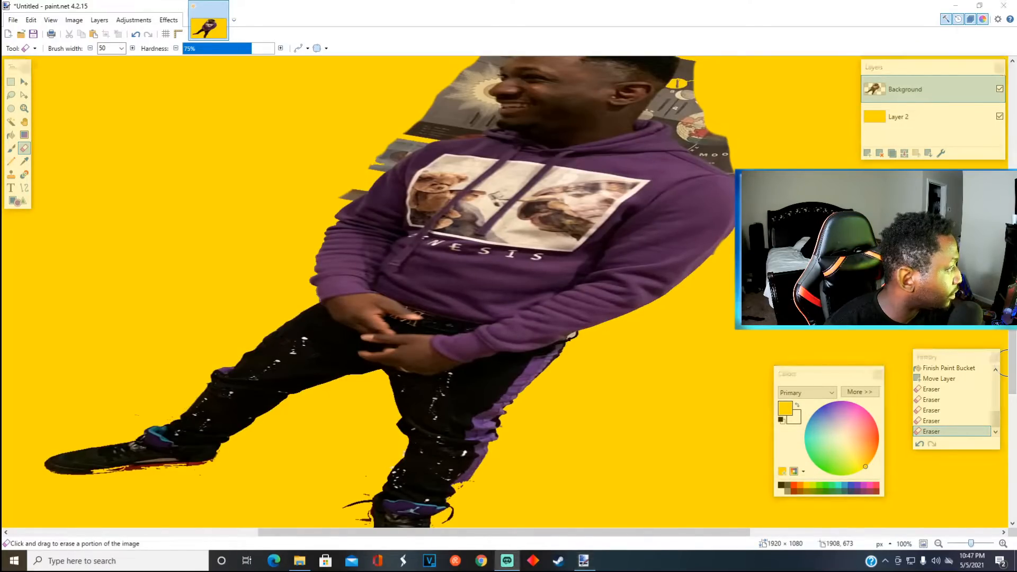
drag(1011, 336, 1011, 127)
click(768, 340)
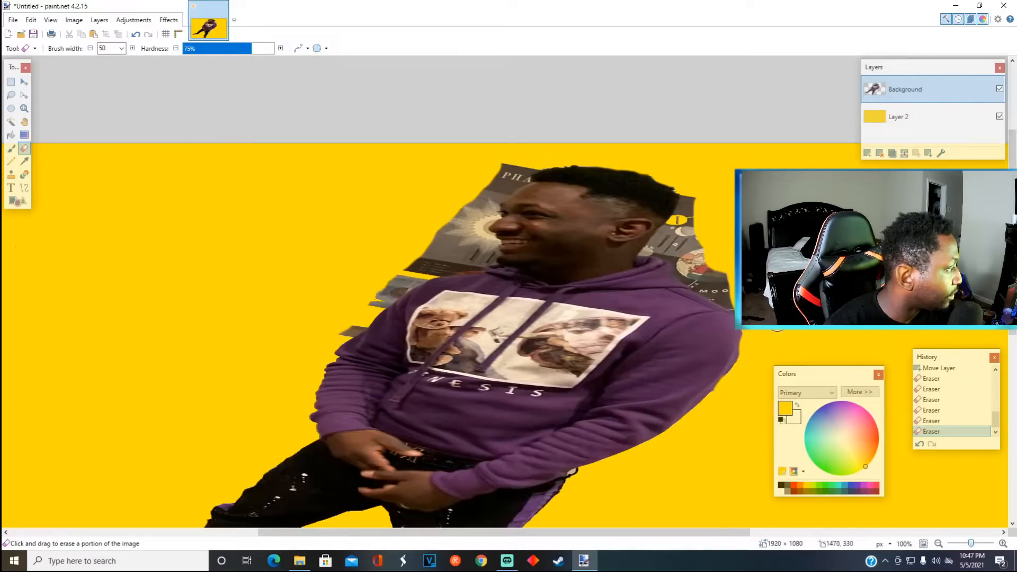
mouse_move(758, 300)
mouse_down()
mouse_move(737, 296)
mouse_move(693, 244)
mouse_move(699, 195)
mouse_move(659, 252)
mouse_move(656, 244)
mouse_move(685, 249)
mouse_move(722, 291)
mouse_move(683, 254)
mouse_move(699, 280)
mouse_move(710, 279)
mouse_move(678, 247)
mouse_up()
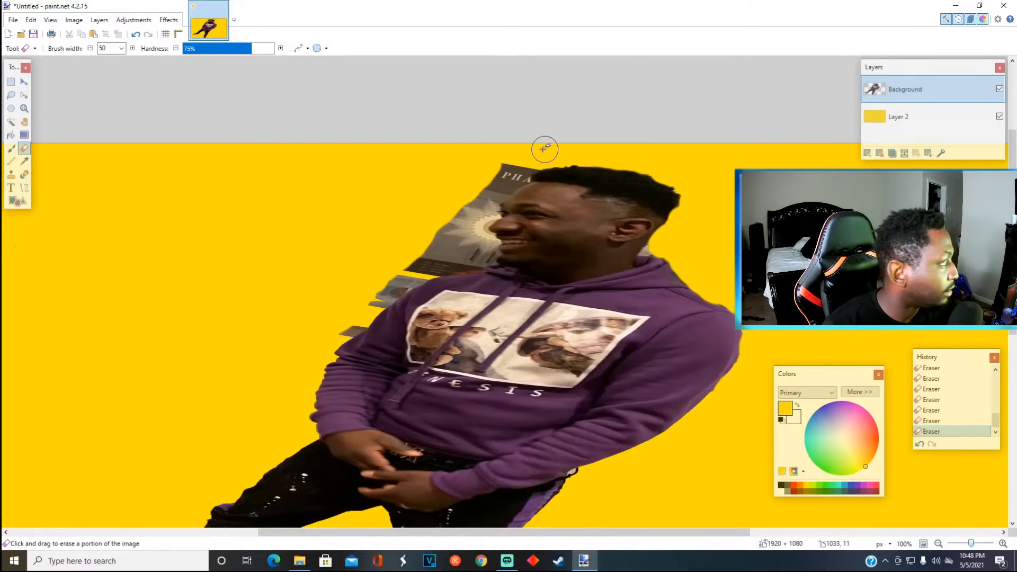
mouse_move(423, 238)
mouse_down()
mouse_move(341, 326)
mouse_move(357, 323)
mouse_move(387, 286)
mouse_move(418, 274)
mouse_move(385, 293)
mouse_move(531, 158)
mouse_move(488, 173)
mouse_move(446, 254)
mouse_up()
mouse_move(439, 259)
mouse_down()
mouse_move(466, 259)
mouse_move(490, 198)
mouse_move(474, 204)
mouse_up()
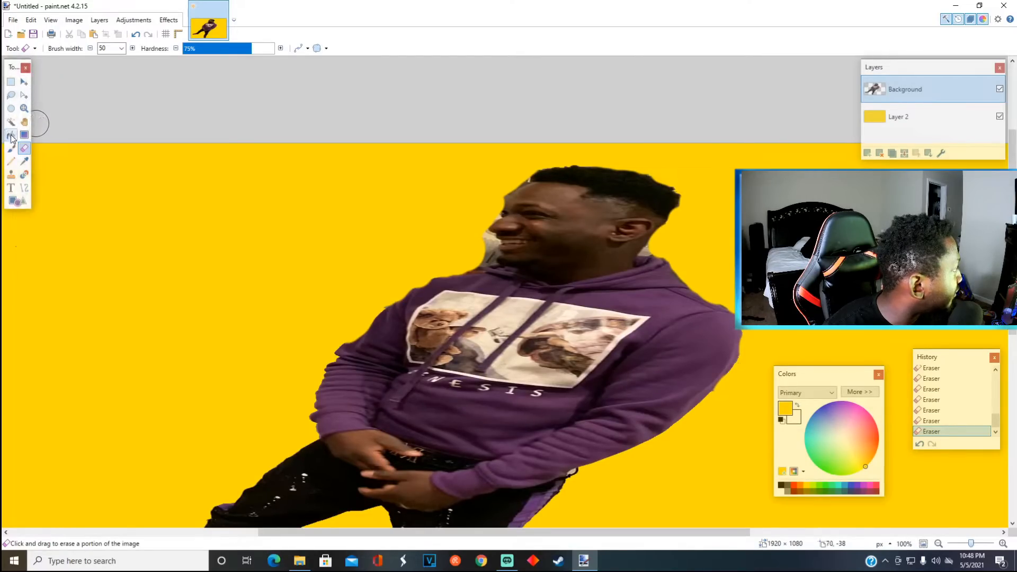
- Set the Eraser's brush width to 30 and trim the poster fragment beside the man's face
click(124, 49)
click(122, 49)
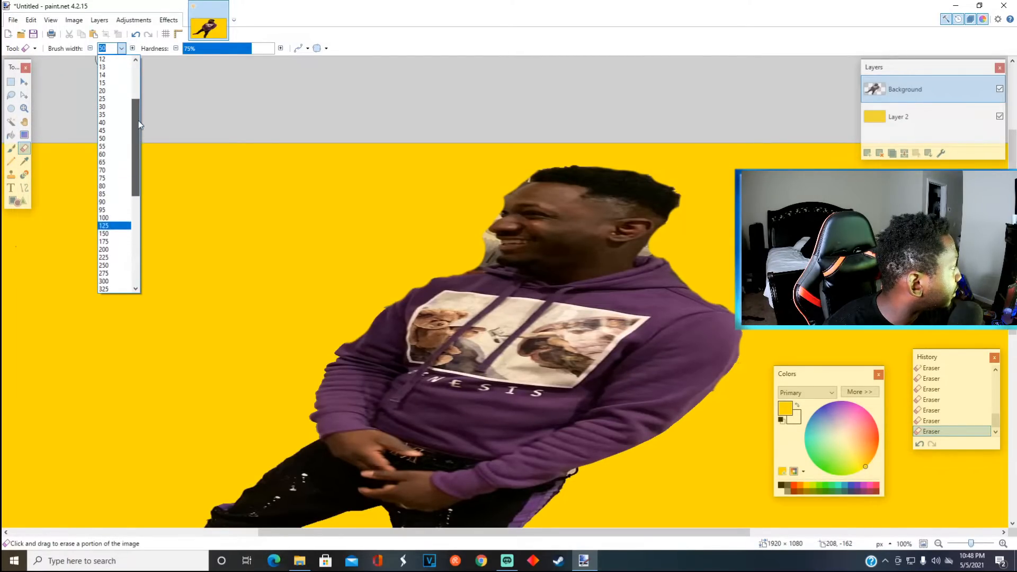
click(113, 106)
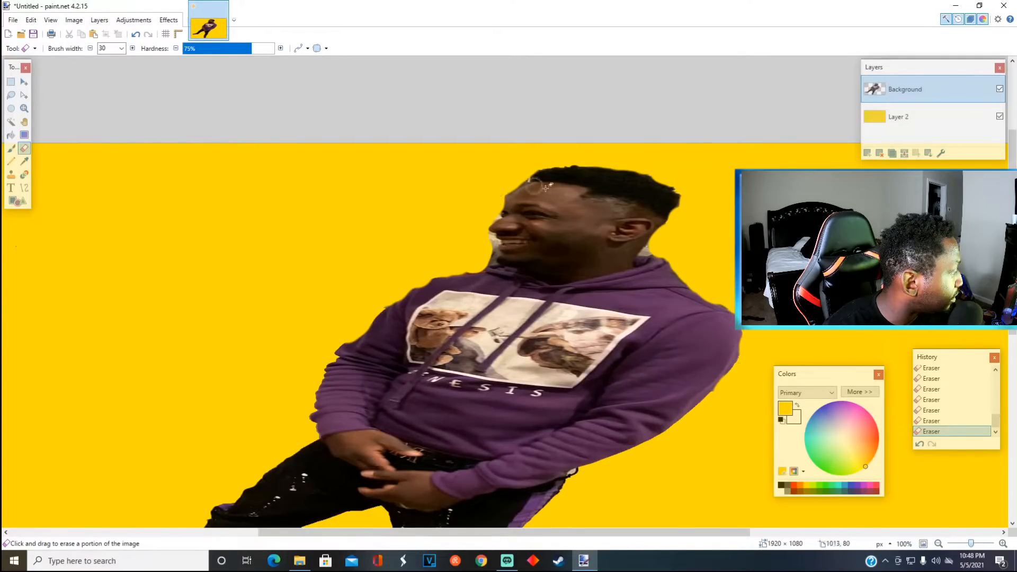
- Reduce the Eraser's brush width to 9 and clean the background remnants along the man's face profile and forehead at 300% zoom
key(ctrl+plus)
key(ctrl+plus)
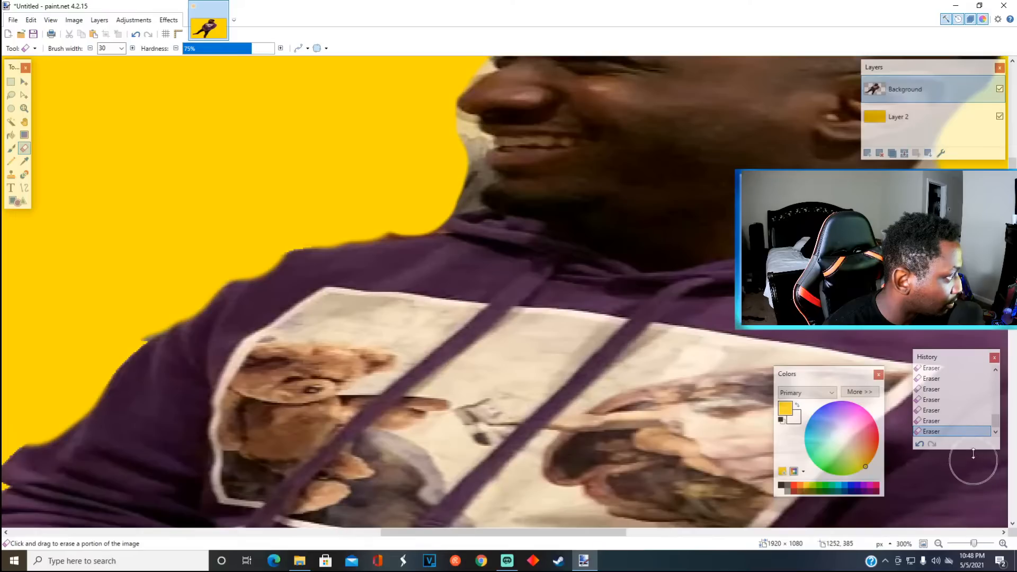
click(1011, 367)
click(1011, 366)
drag(1010, 375, 1014, 167)
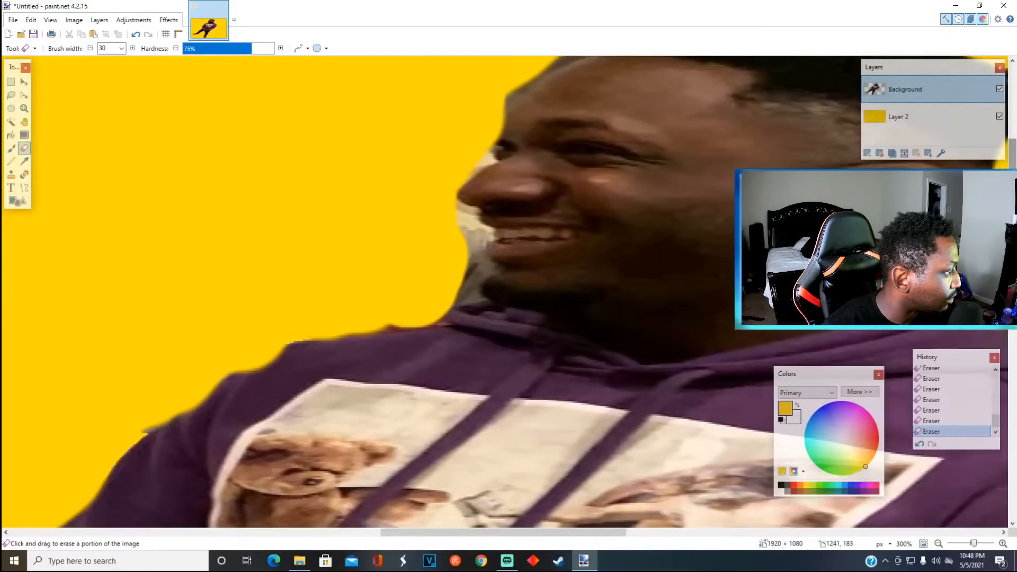
click(122, 49)
click(113, 80)
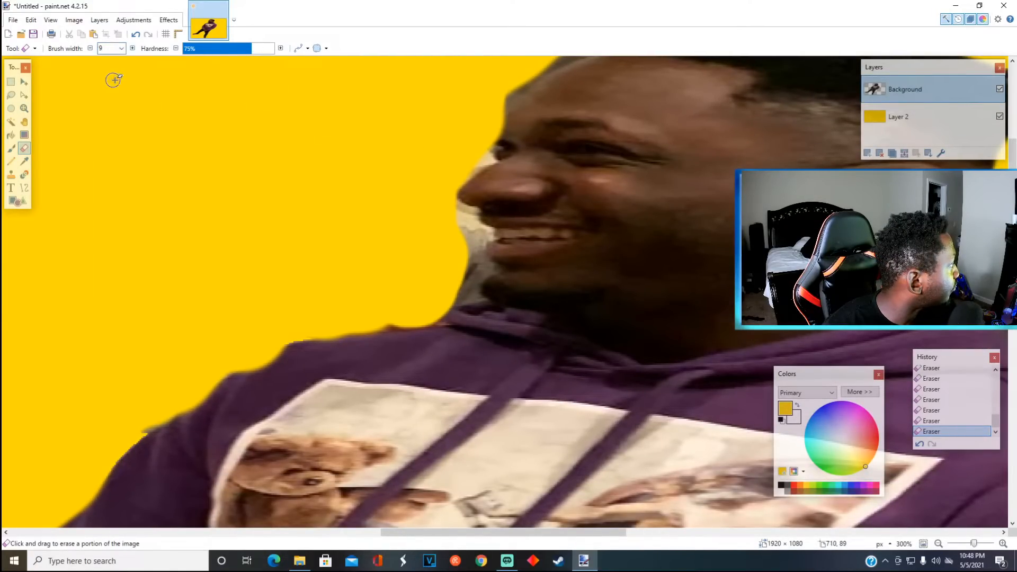
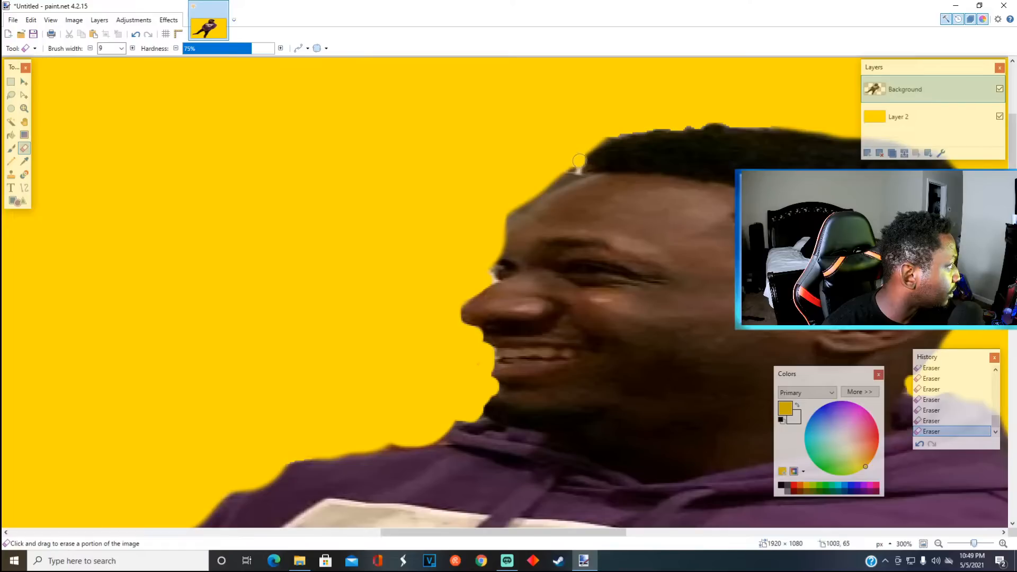
drag(578, 165, 560, 177)
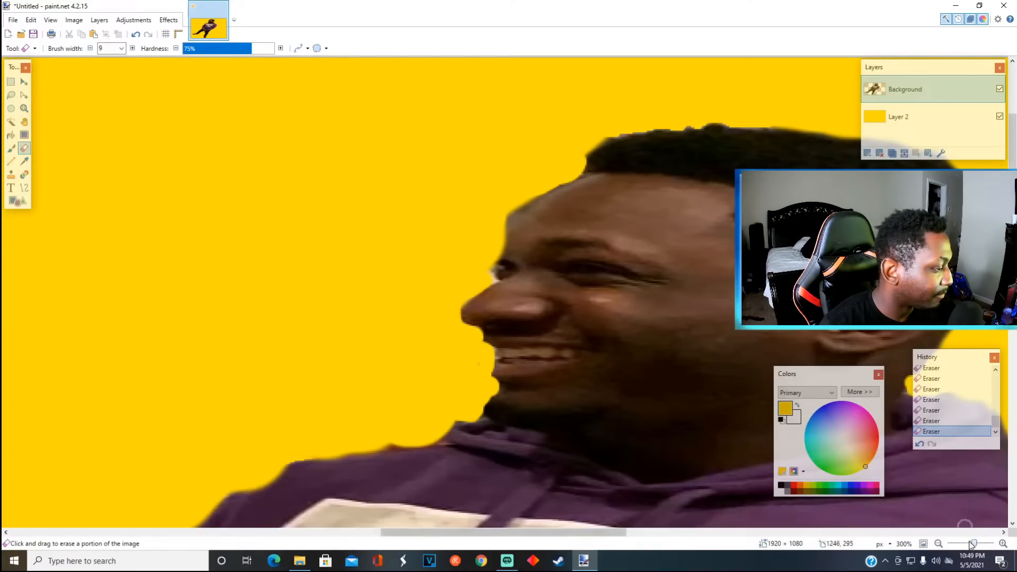
- Hide the yellow layer and view the whole cutout on a transparent background
drag(974, 543, 967, 544)
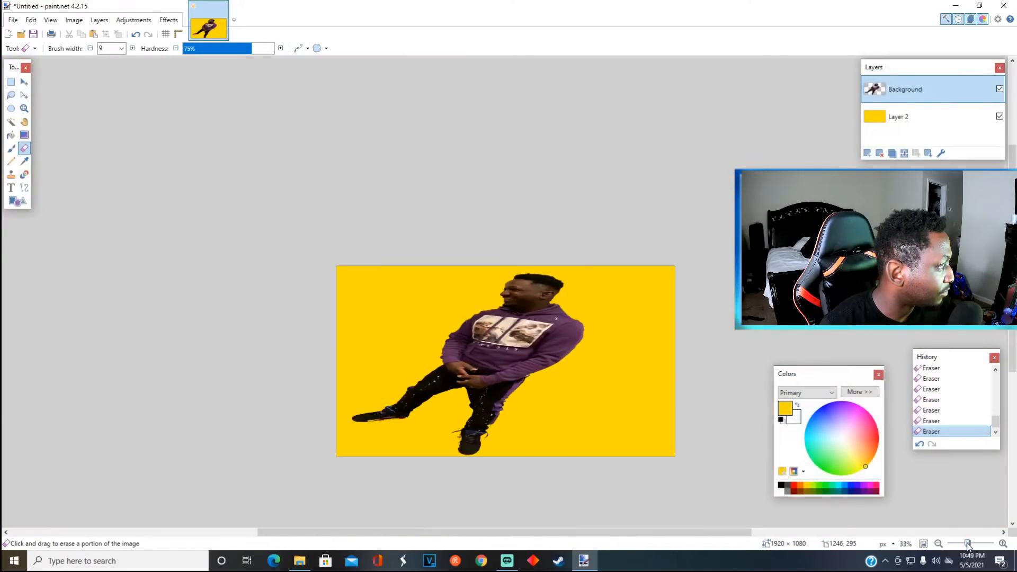
click(999, 117)
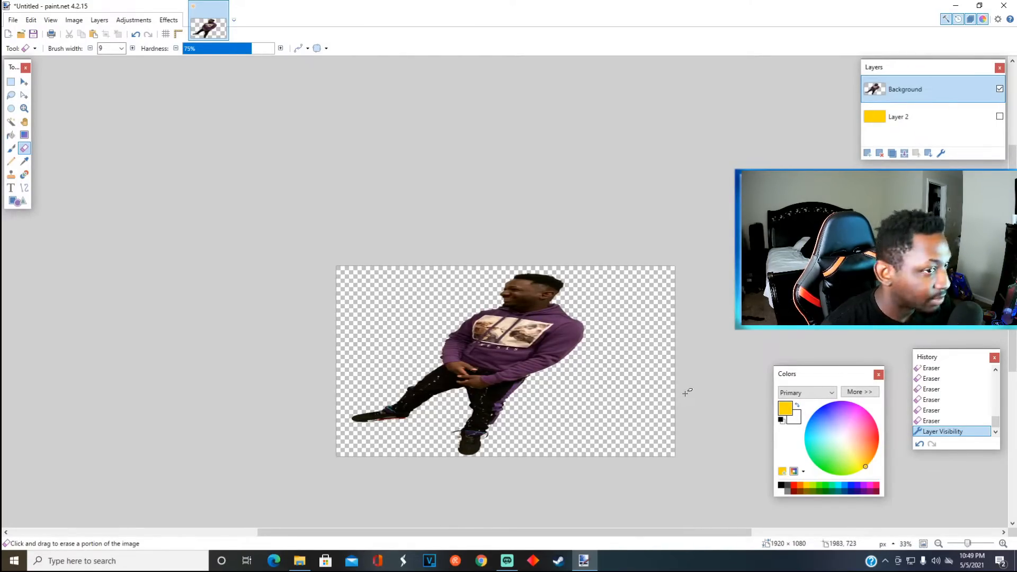
- Switch to Chrome, open google.com and search for "fortnite thumbnail background"
click(481, 560)
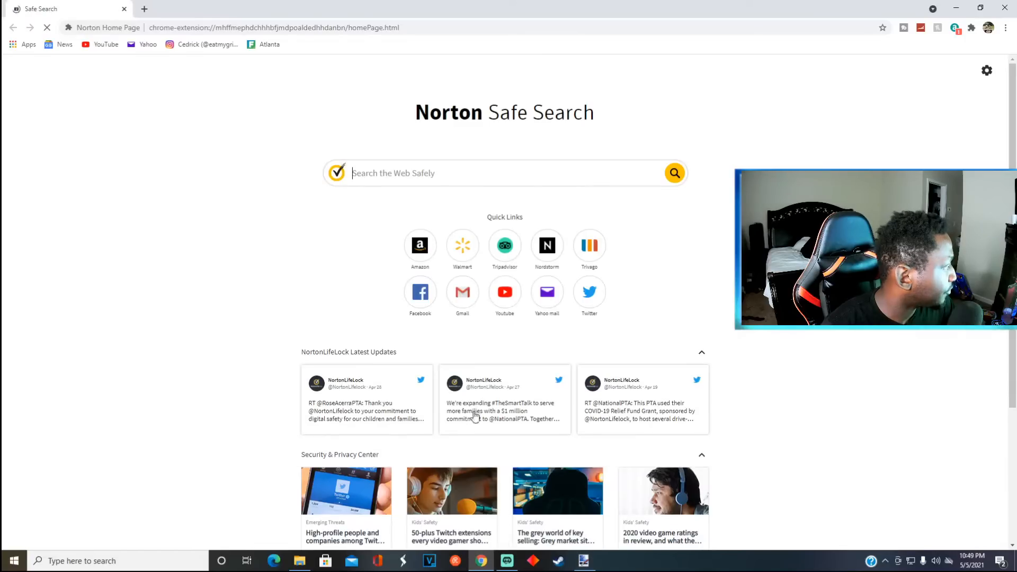
click(422, 23)
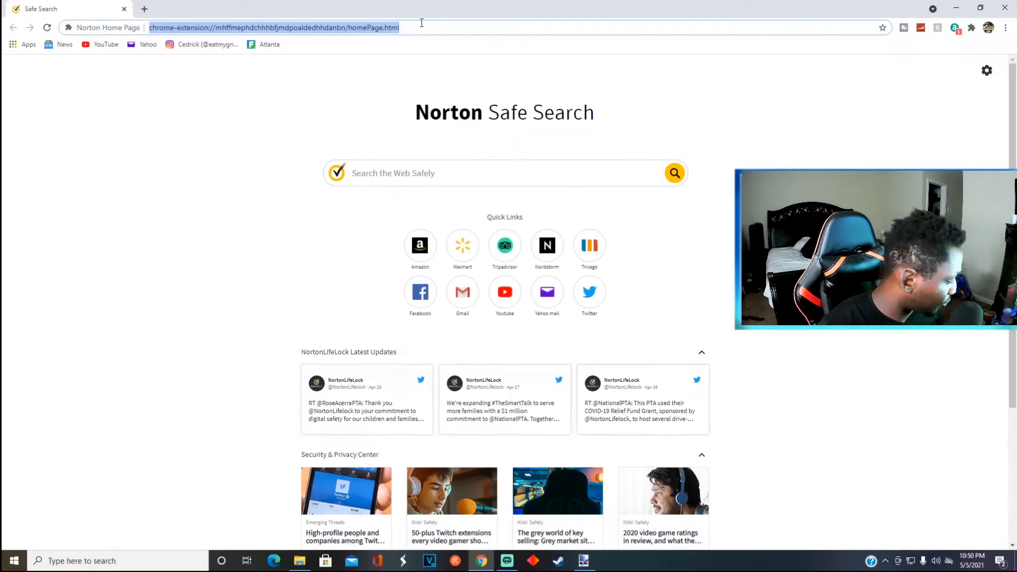
text(g)
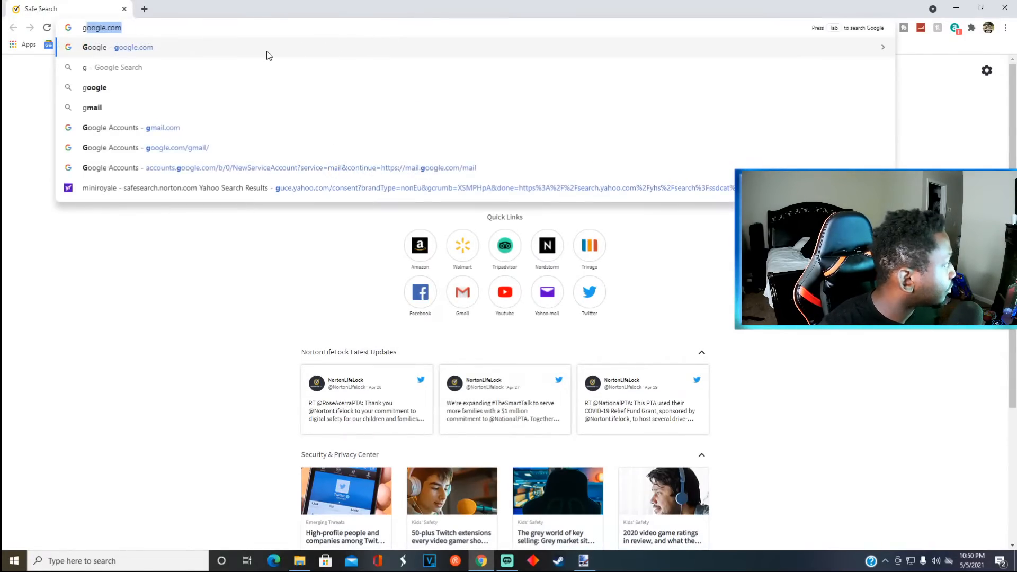
key(Return)
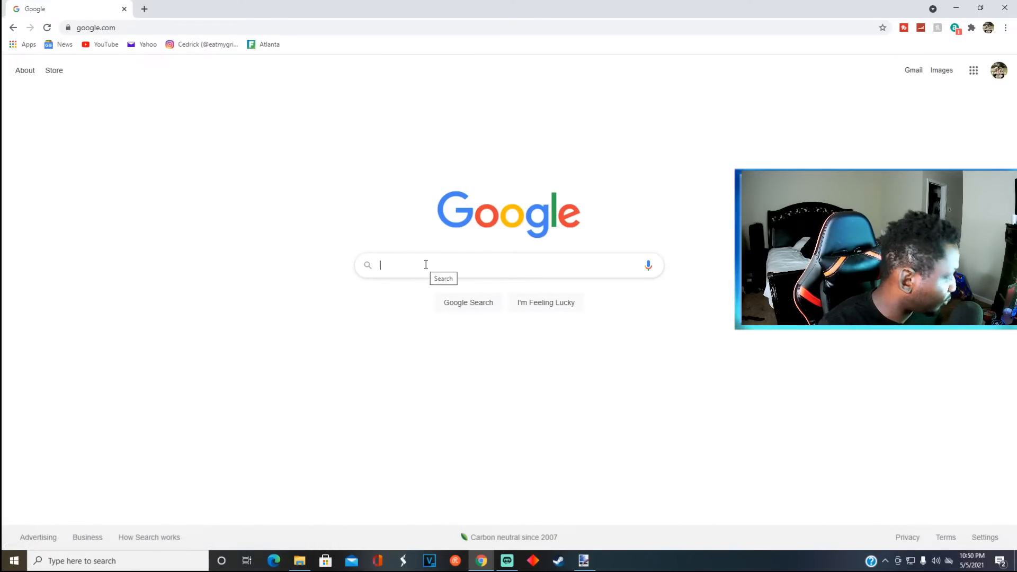
text(f)
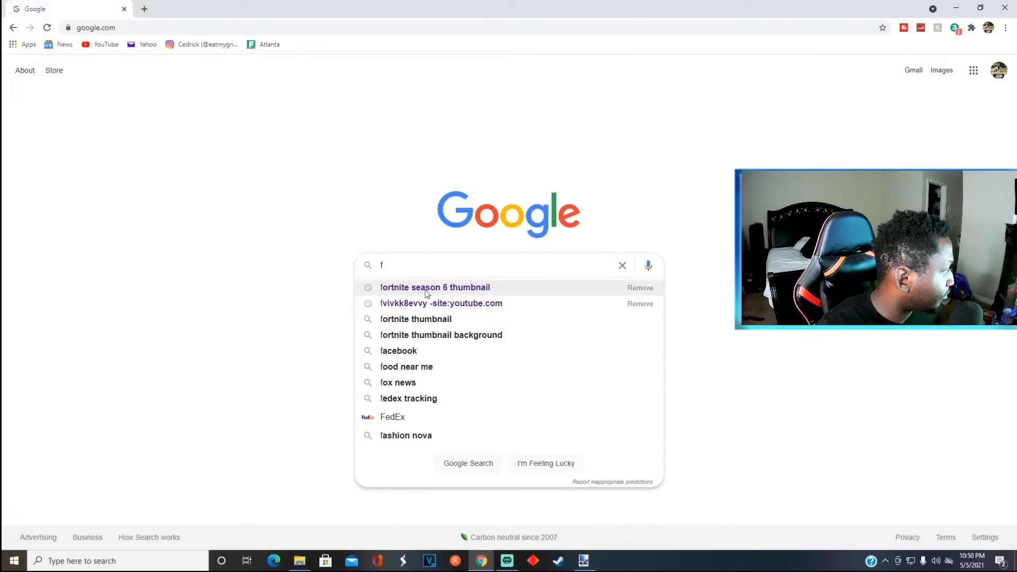
click(437, 341)
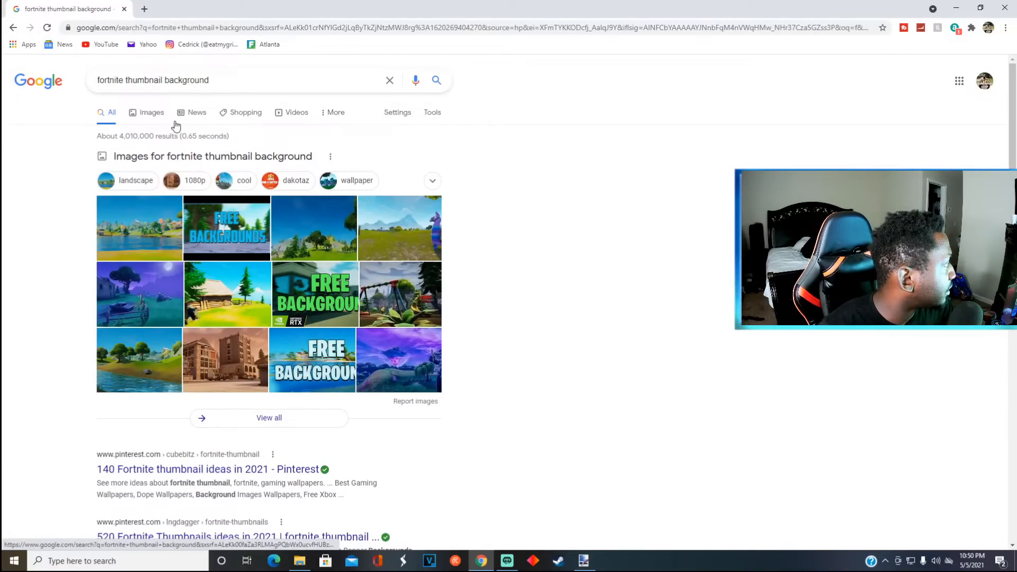
- Show the image results, open the 1920 × 1080 Fortnite lake landscape and copy the image
click(152, 113)
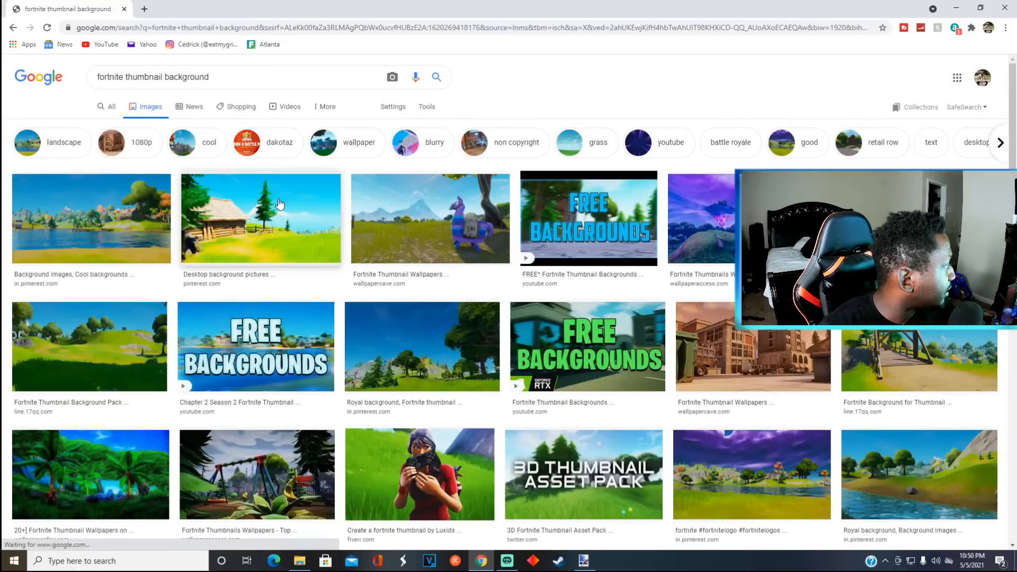
click(145, 233)
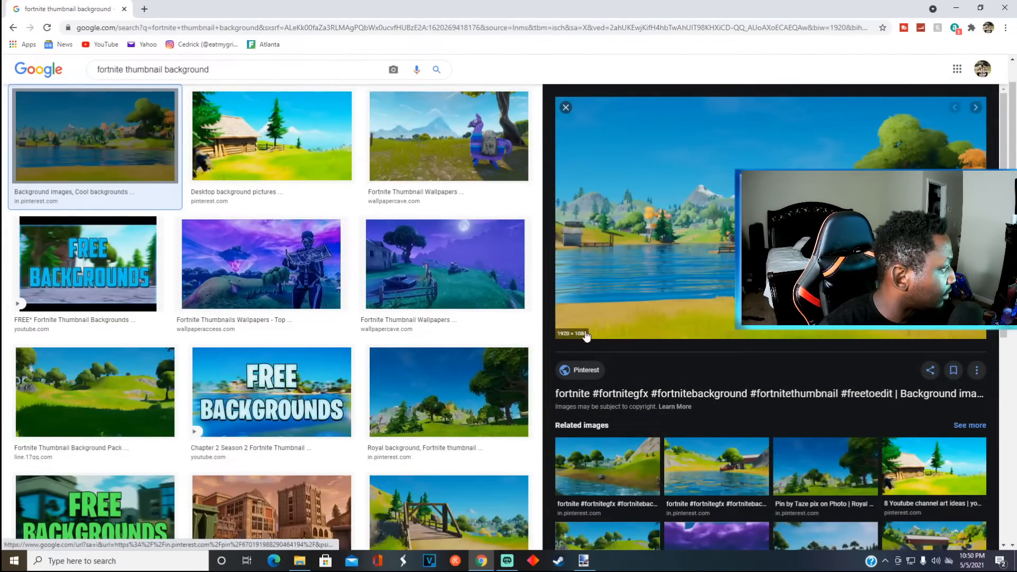
right_click(746, 228)
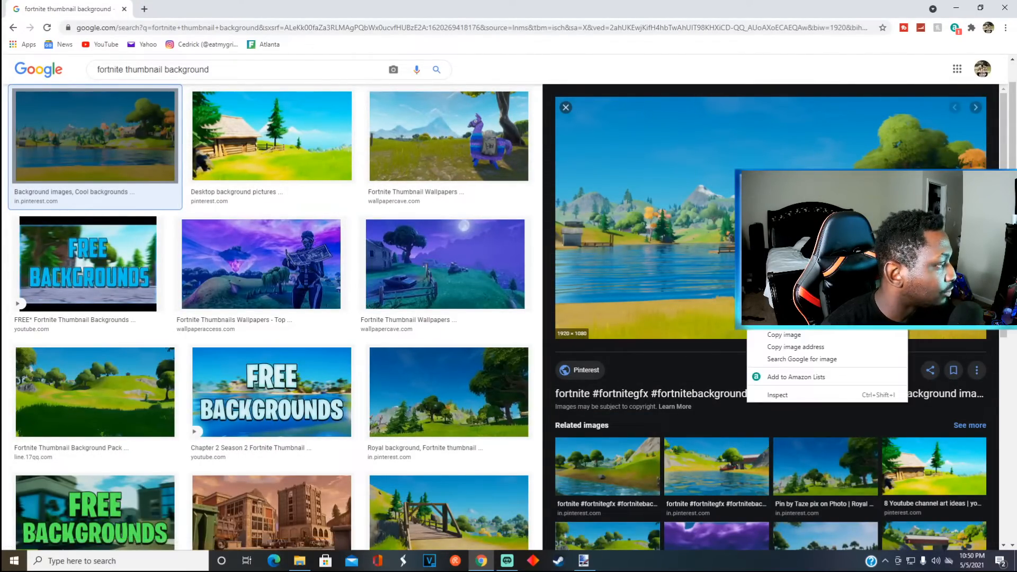
click(784, 335)
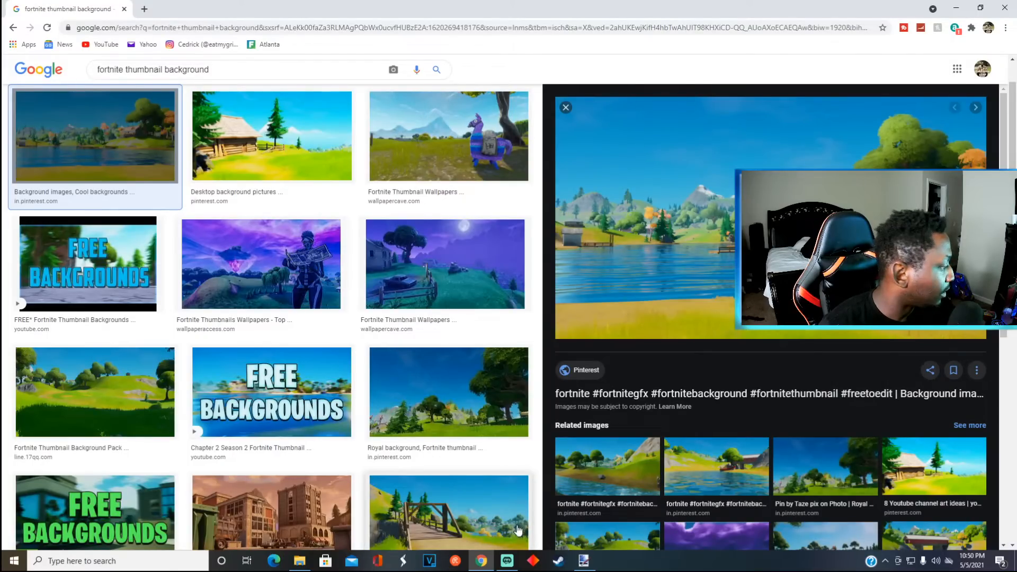
- Switch to paint.net, delete the hidden yellow layer and paste the copied lake image onto a new layer
click(591, 563)
click(910, 121)
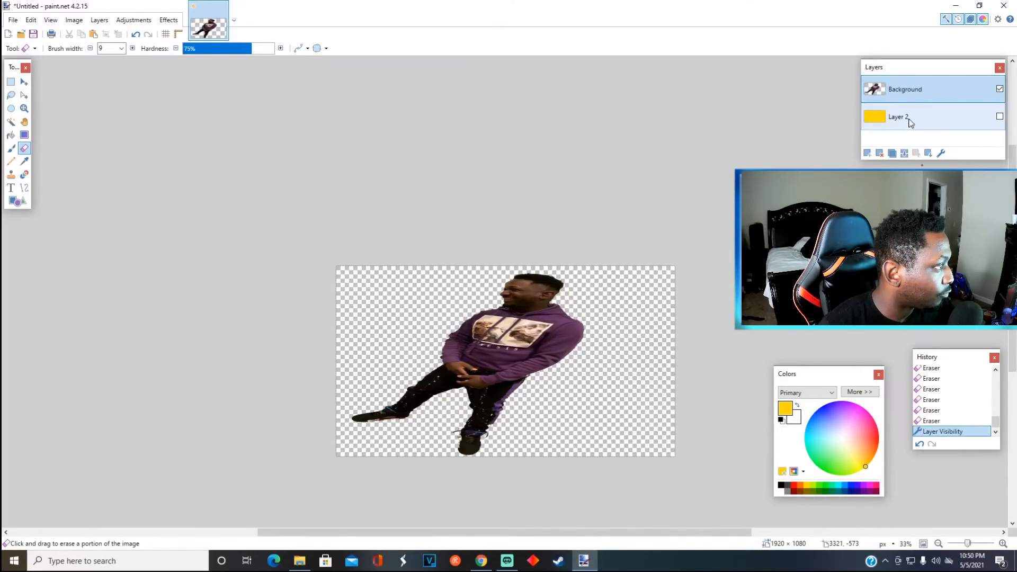
click(880, 153)
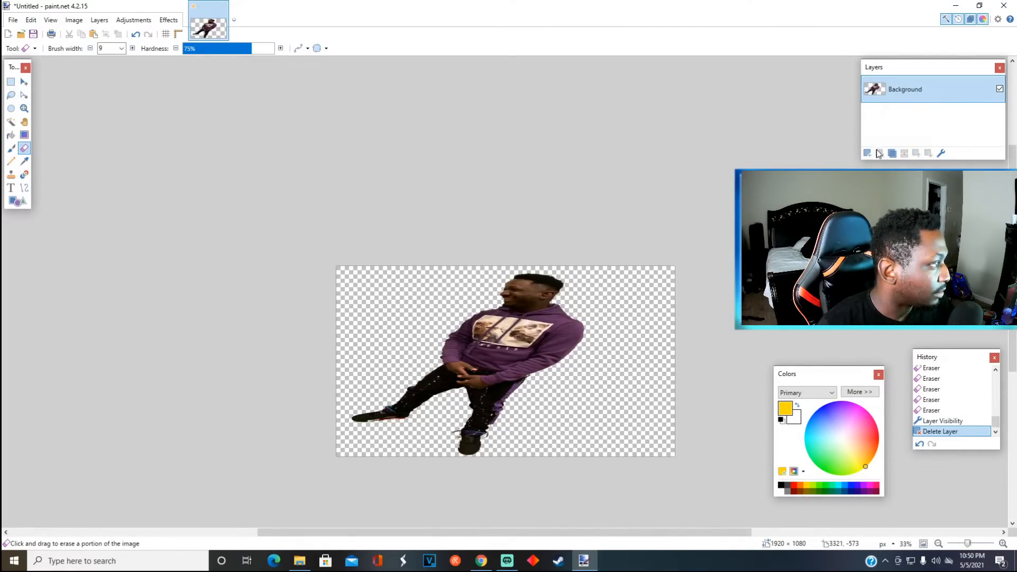
click(867, 154)
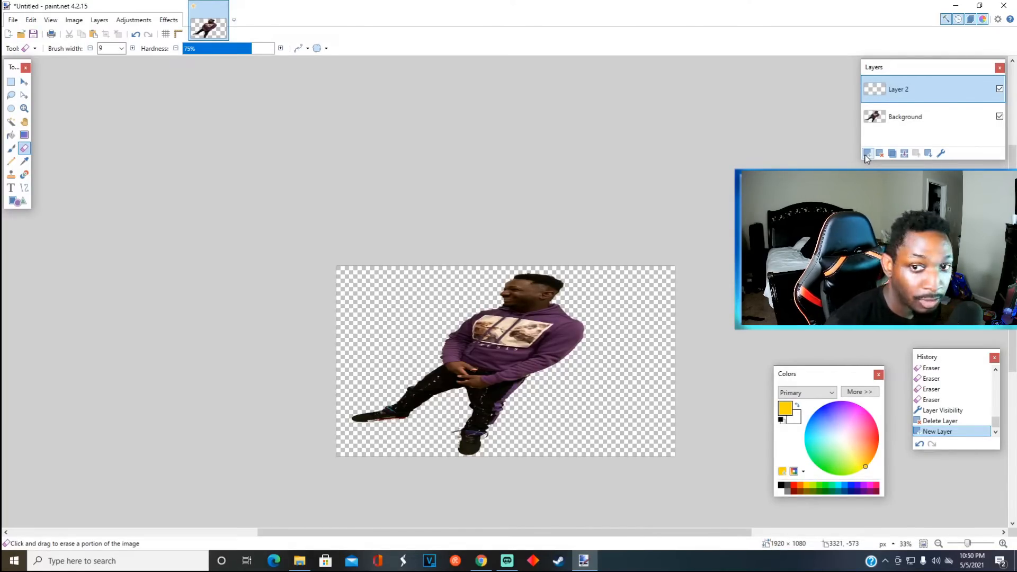
key(ctrl+v)
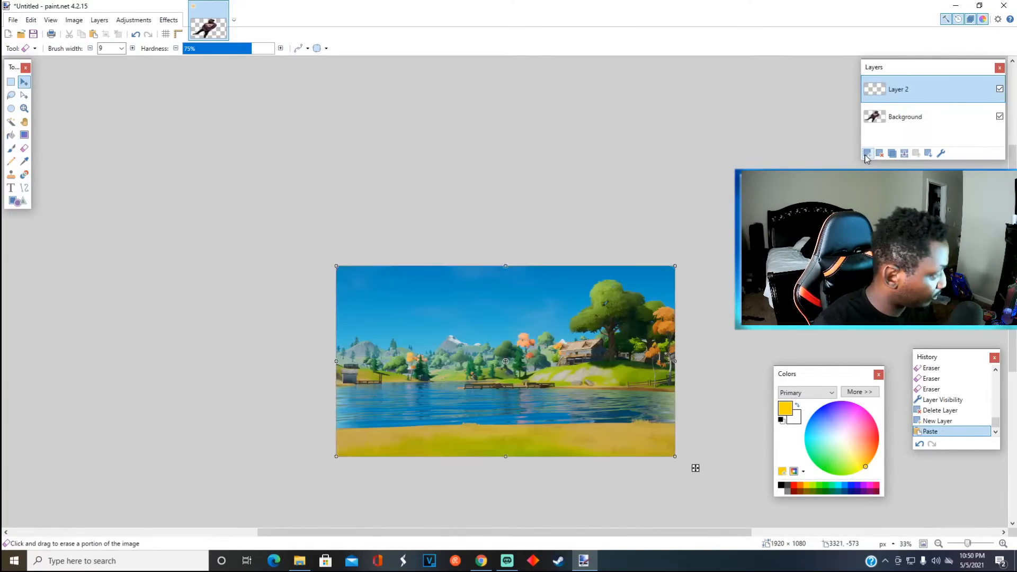
- Move the cutout layer above the lake image, then shrink the man's layer to about 1308 × 810 px and place it in the lower-left corner
drag(891, 125, 920, 91)
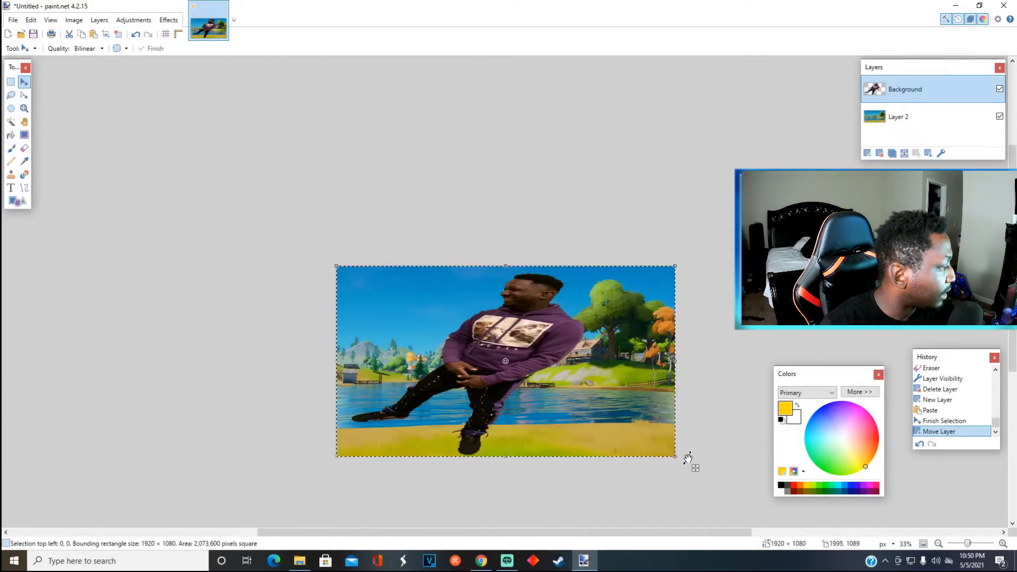
drag(674, 456, 567, 411)
drag(448, 328, 435, 375)
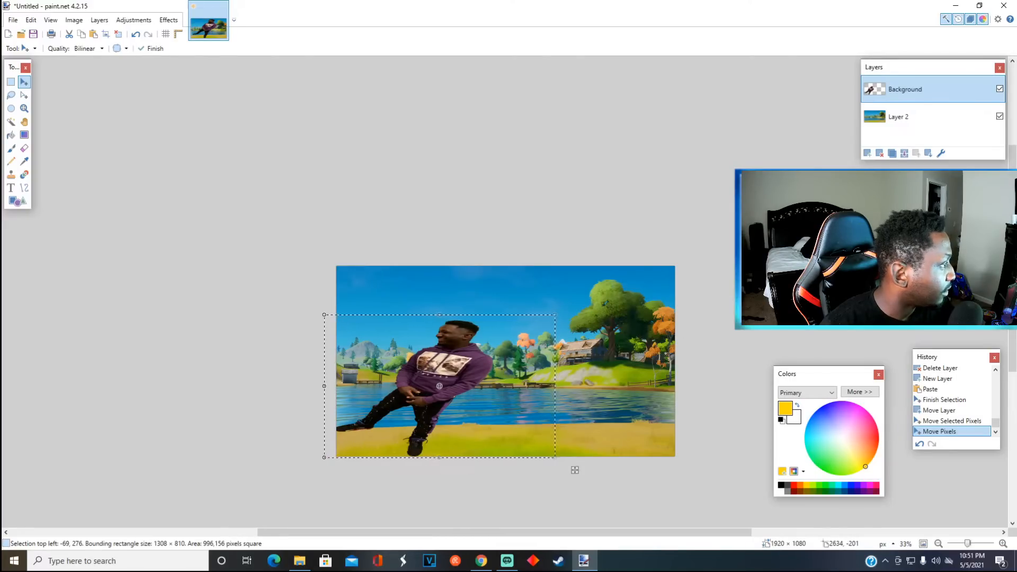
- Add a new empty layer on top and enlarge the selection outline to about 2037 × 1110 px so it covers the whole canvas
click(867, 153)
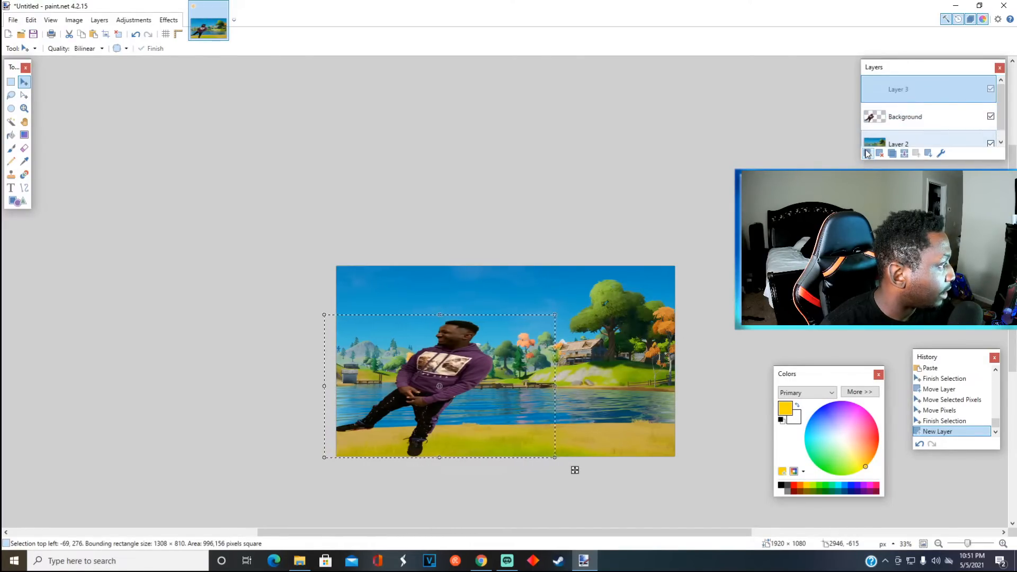
click(24, 96)
drag(324, 315, 317, 262)
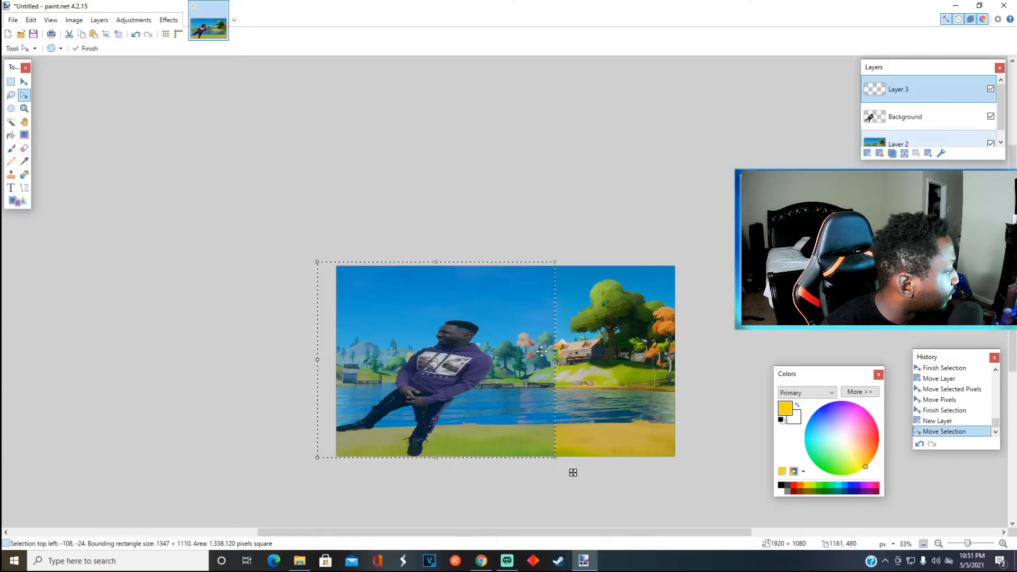
drag(553, 364, 675, 365)
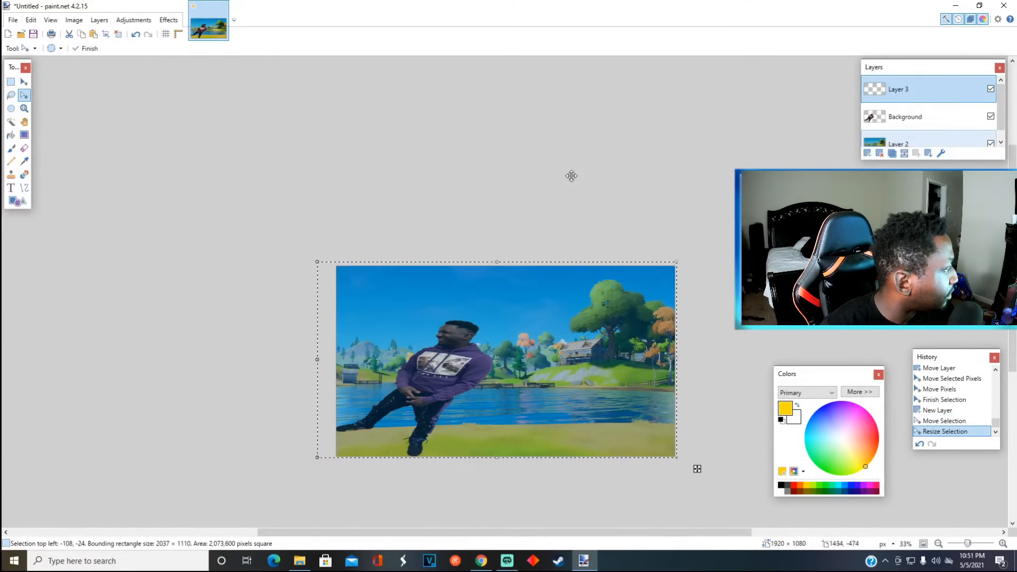
click(24, 82)
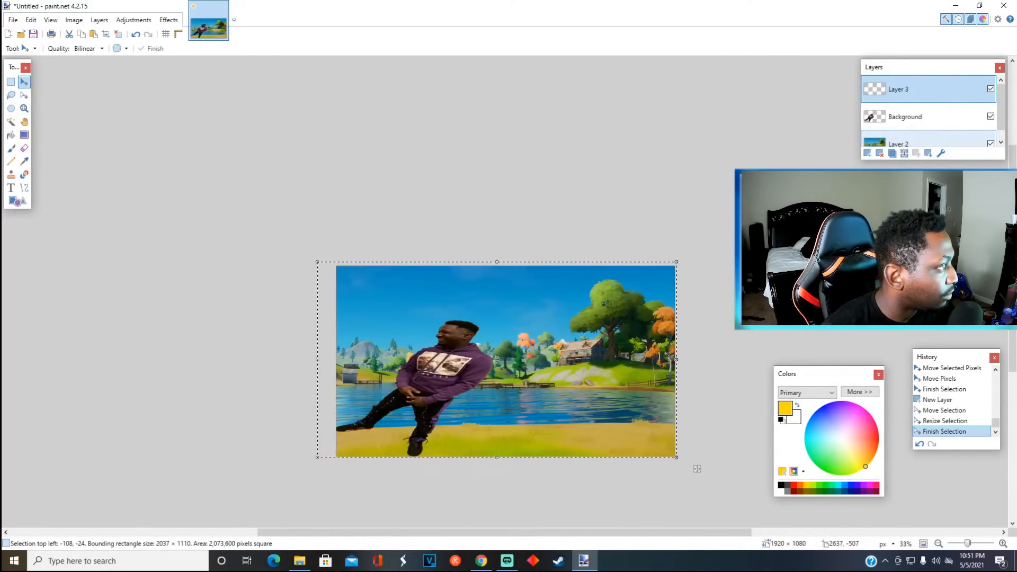
mouse_move(1001, 93)
mouse_down()
mouse_move(1003, 112)
mouse_move(1000, 91)
mouse_up()
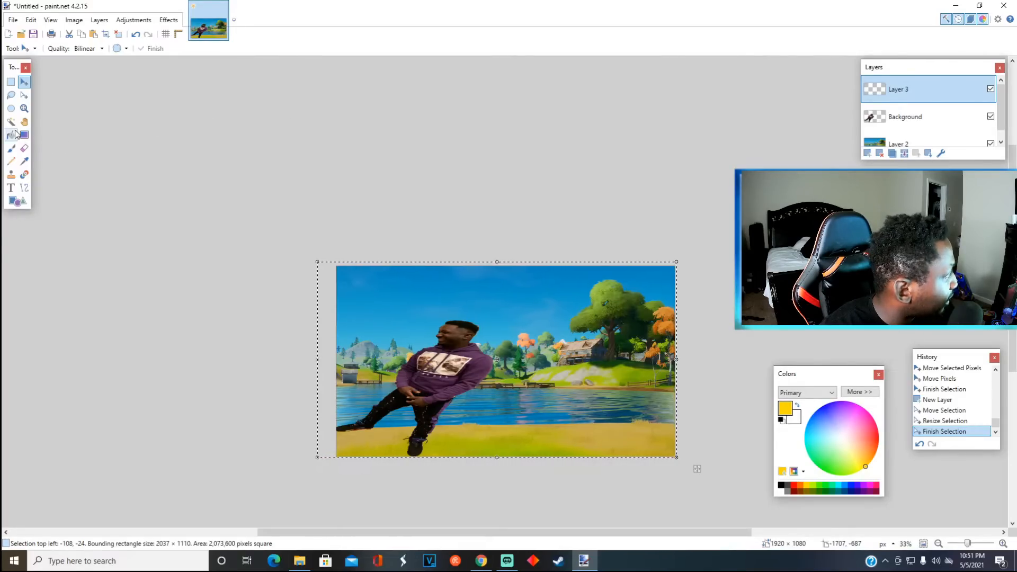
click(11, 187)
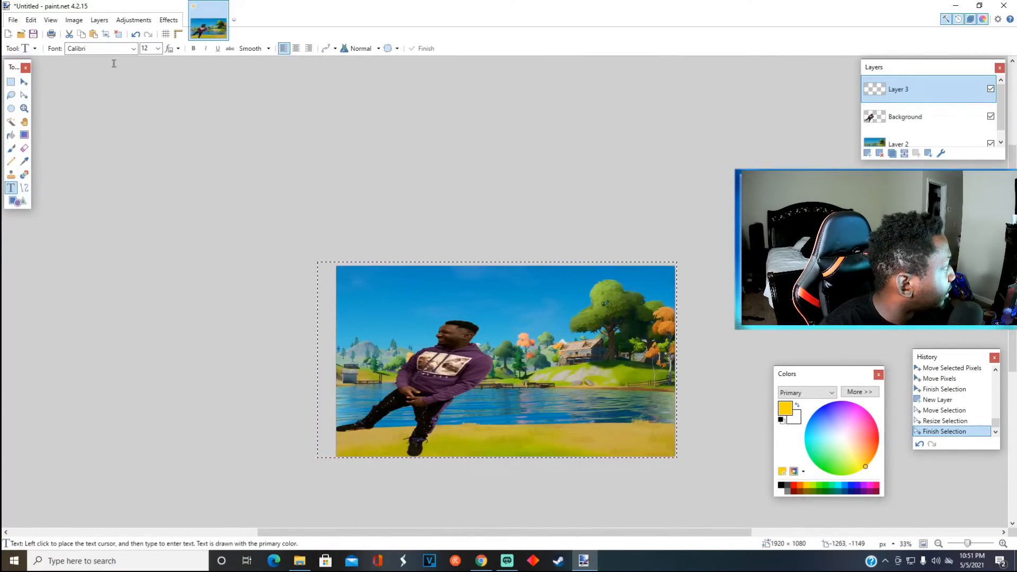
click(133, 48)
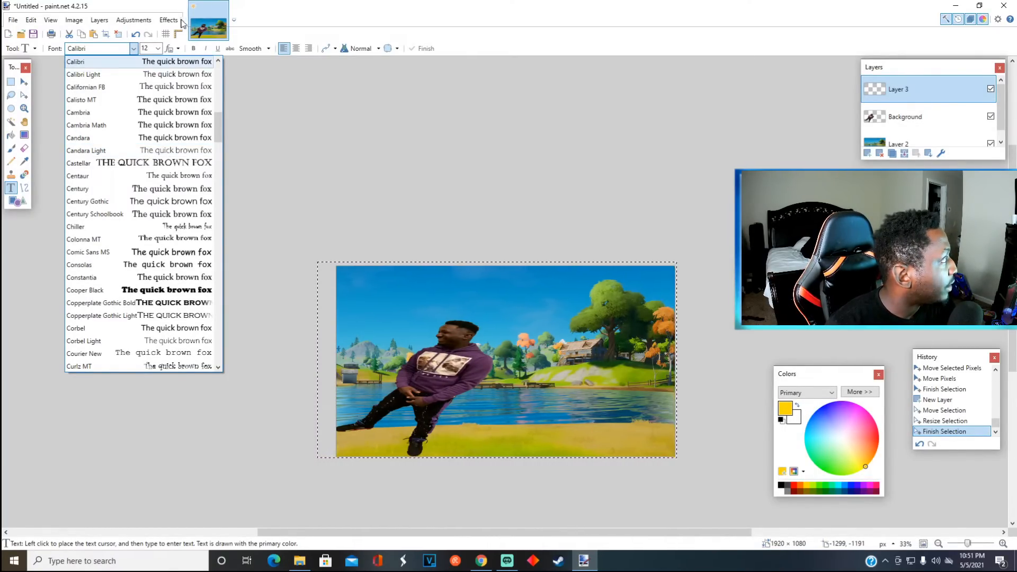
click(158, 23)
click(169, 24)
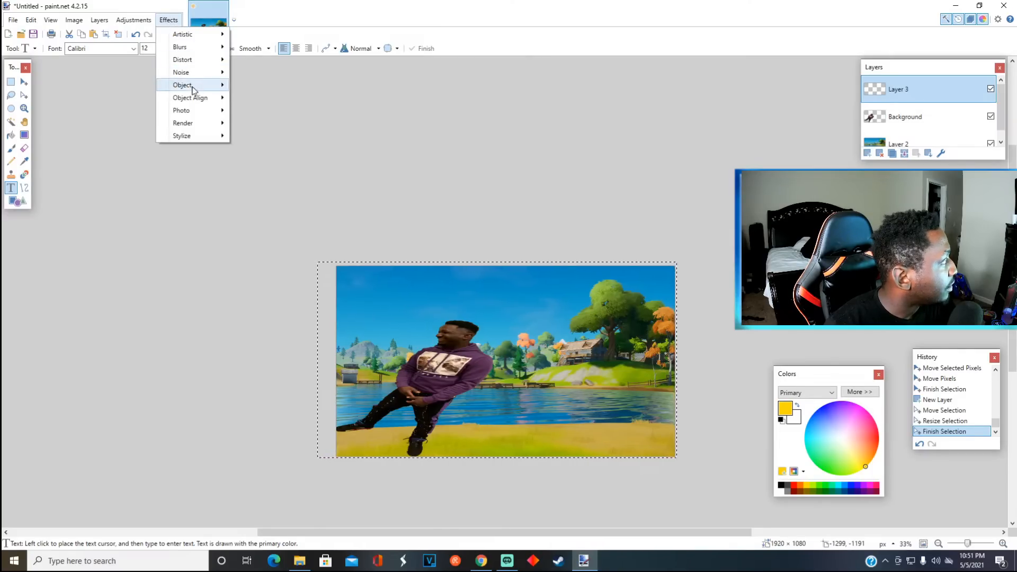
mouse_move(192, 100)
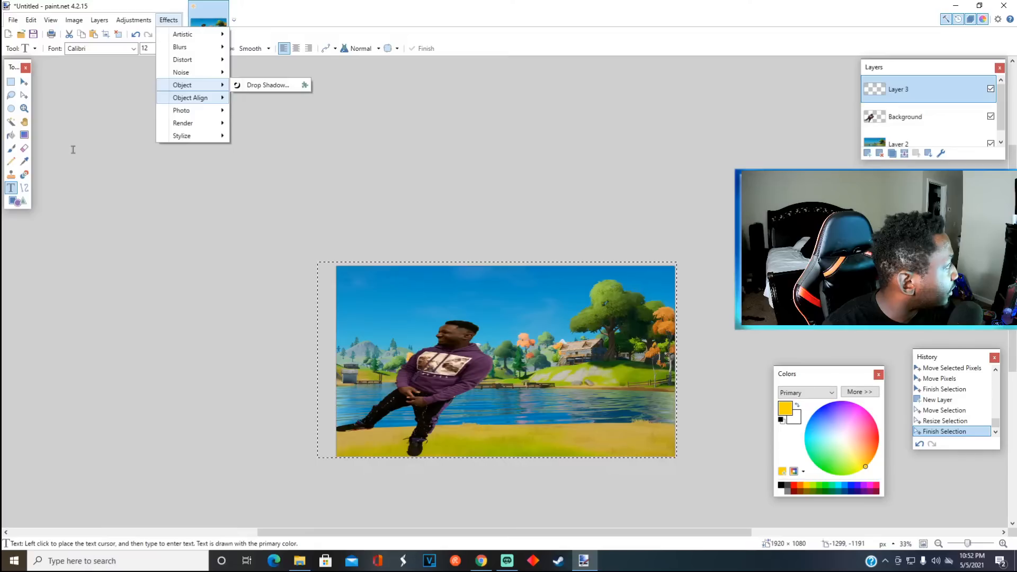
- Start a text line in the sky near the canvas's upper-left corner with the Cooper Black font at size 144
click(12, 188)
click(365, 286)
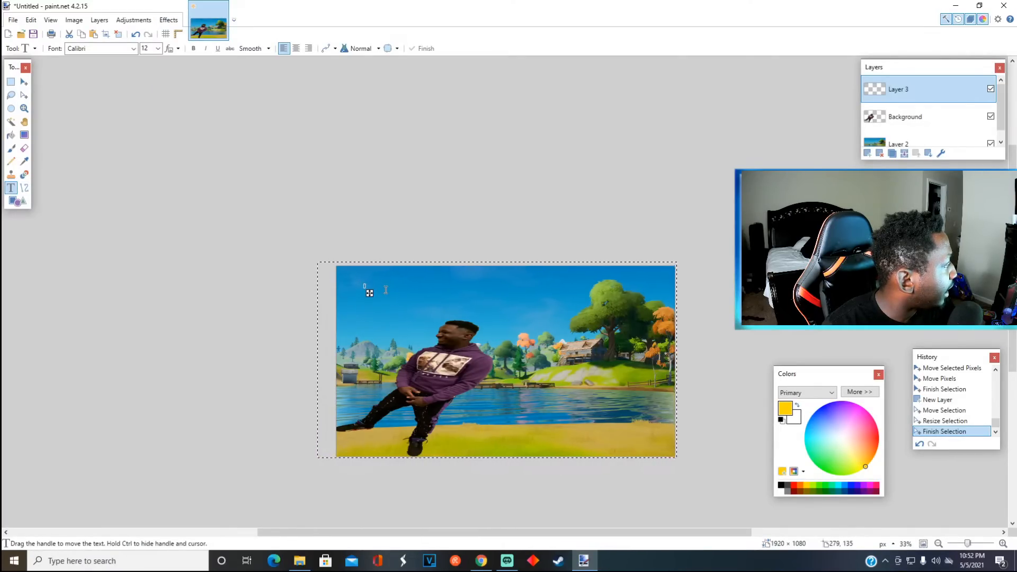
click(153, 51)
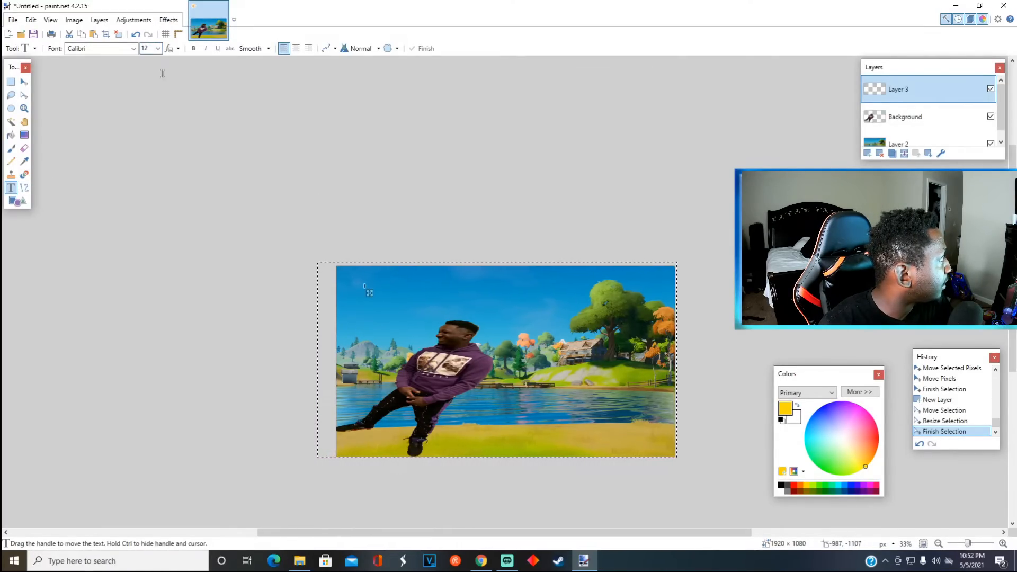
click(158, 48)
click(147, 210)
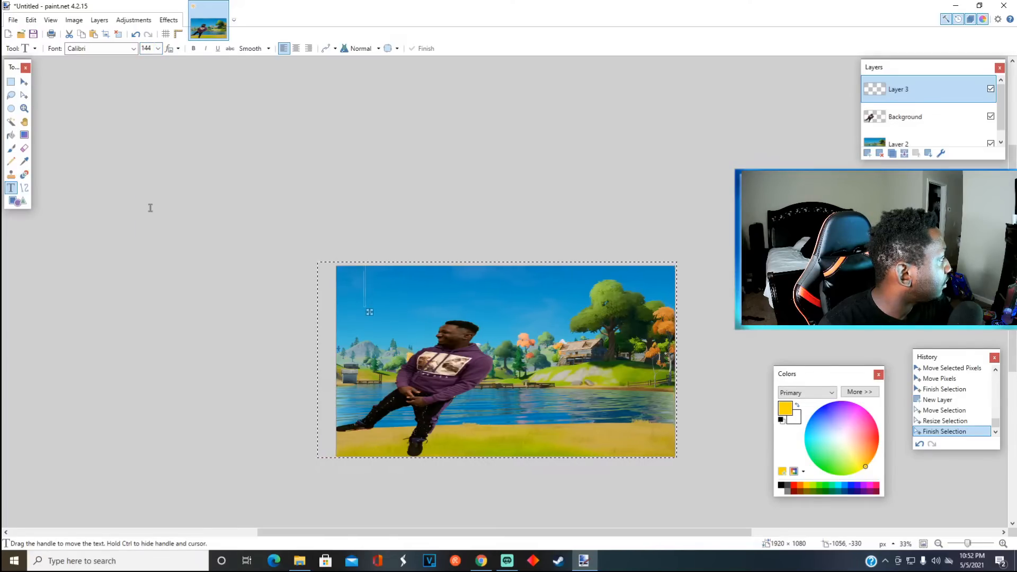
text(a)
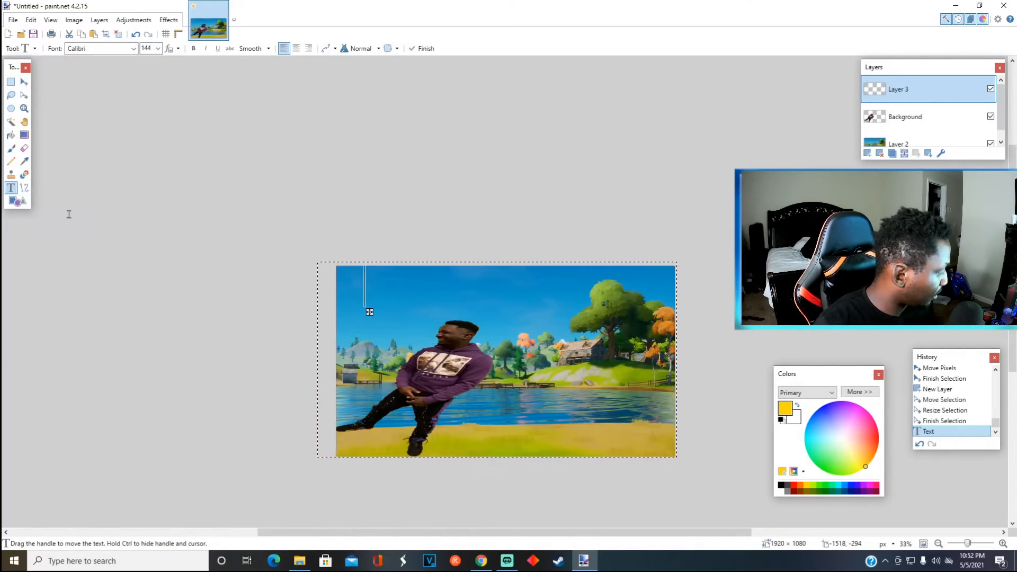
click(131, 50)
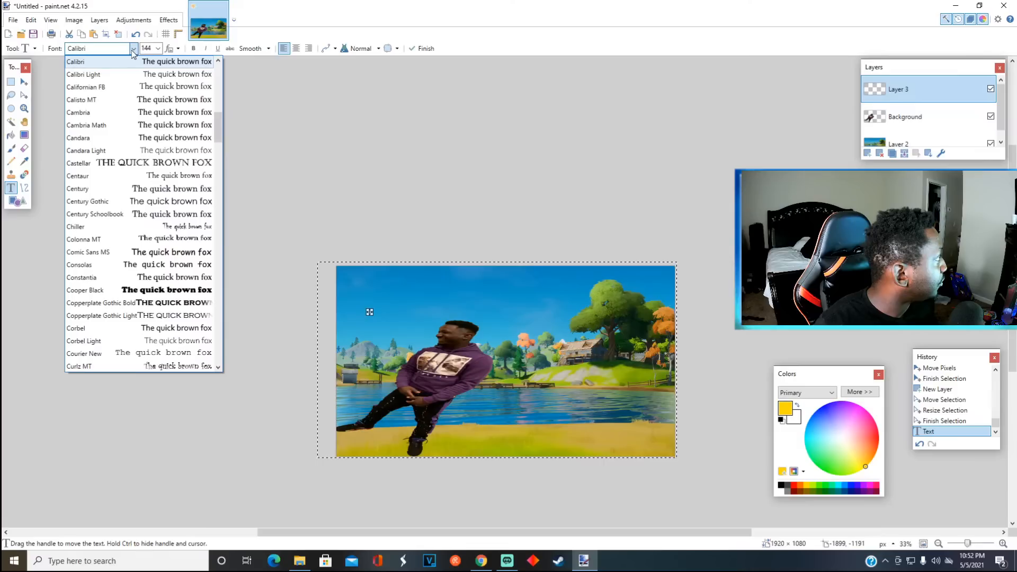
click(155, 288)
- Enter ABCDEFGHIJKL as the yellow headline text across the top of the thumbnail
text(AB)
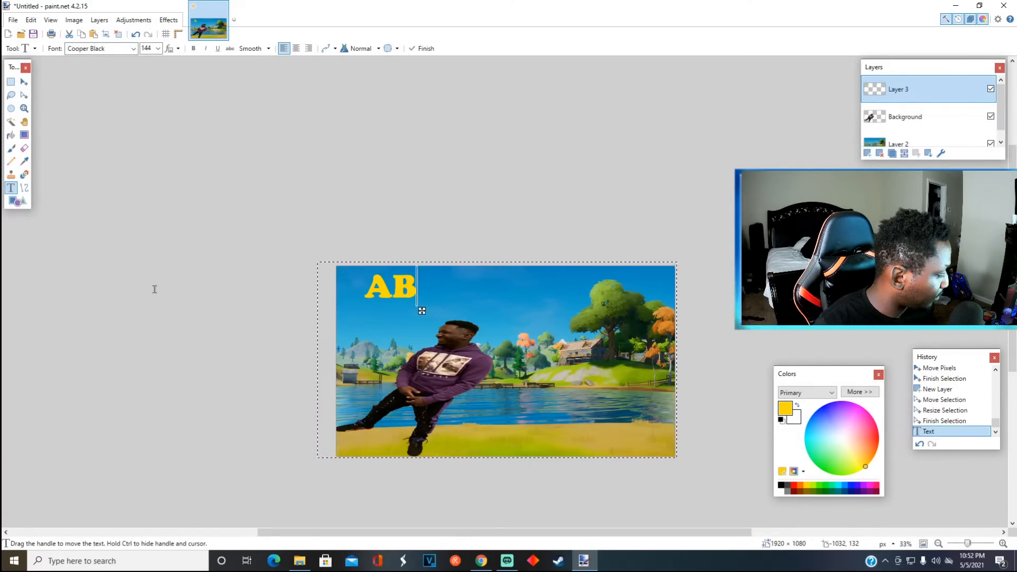
text(CD)
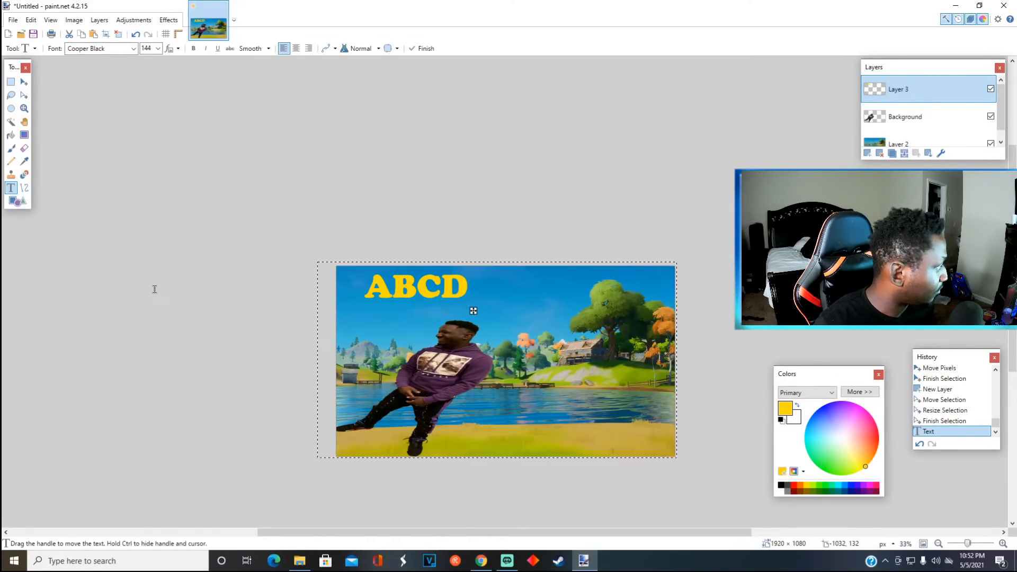
text(EFG)
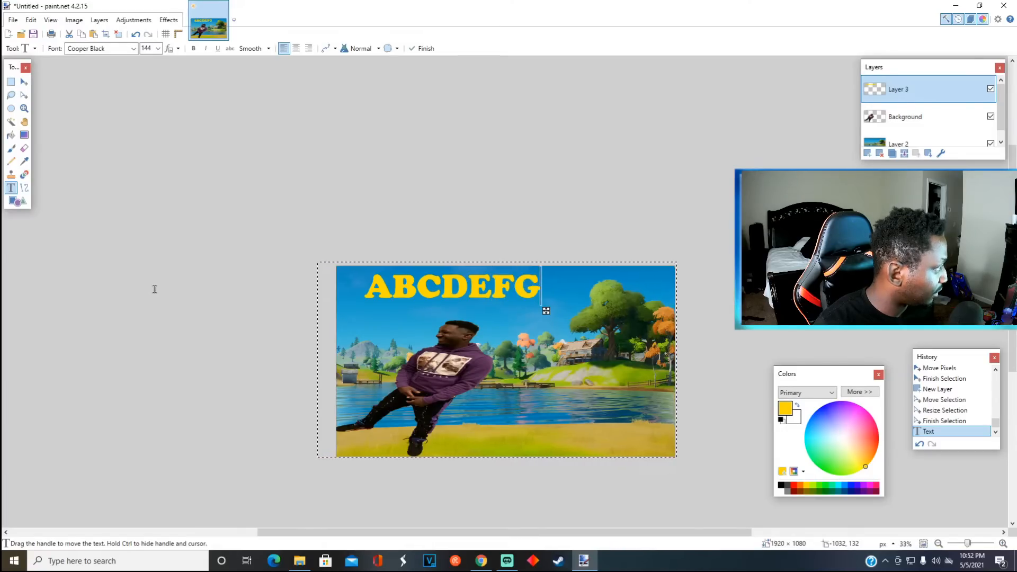
text(HIJ)
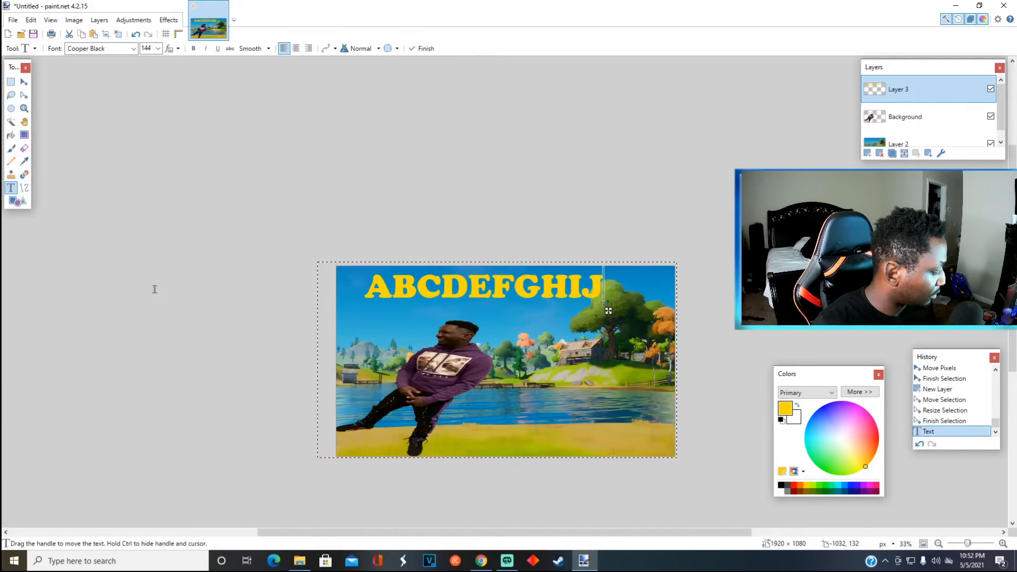
text(KL)
scroll(155, 289, down, 1)
text(M)
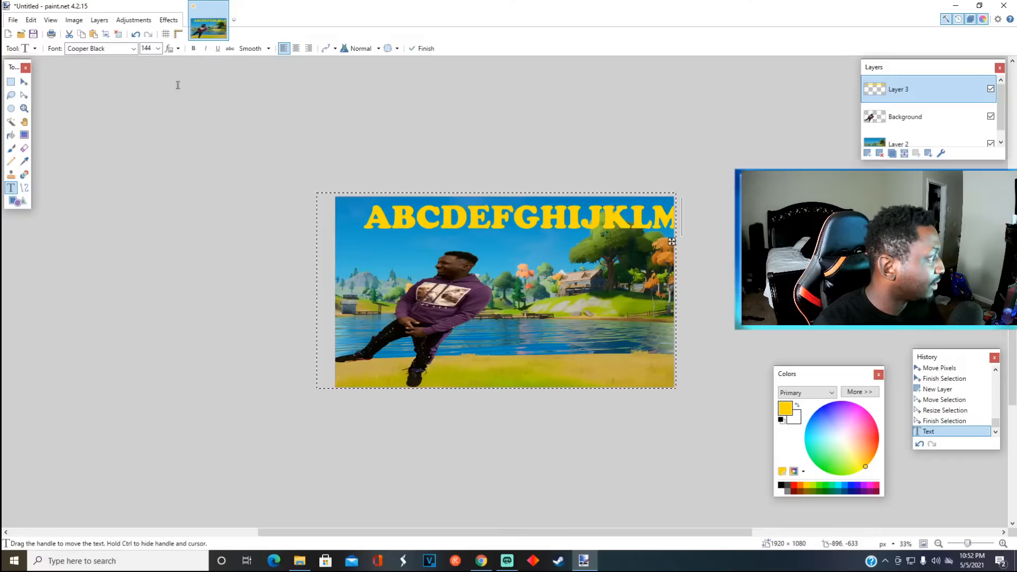
key(BackSpace)
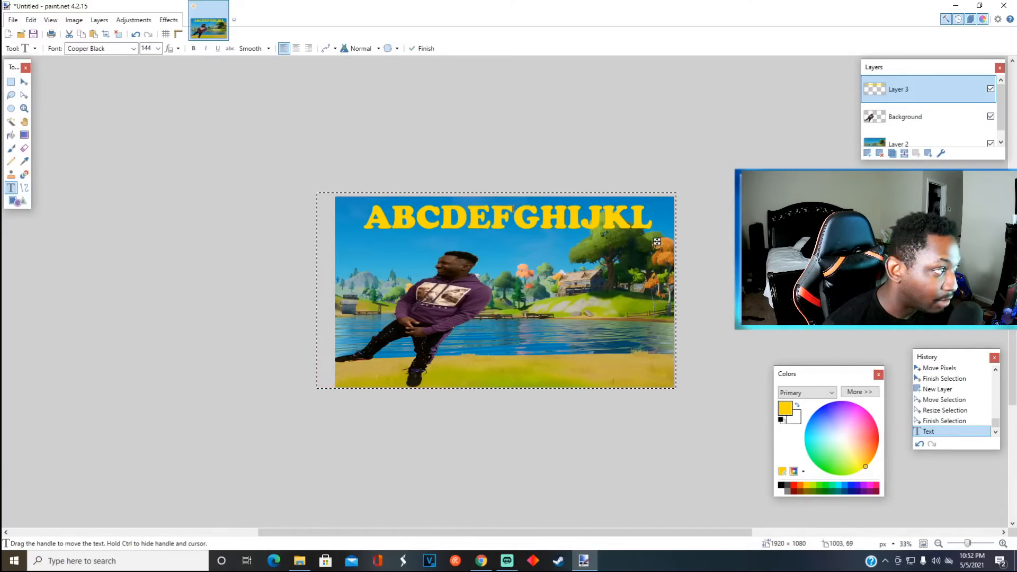
- Start a Drop Shadow on the headline layer and set its shadow color to black
click(172, 24)
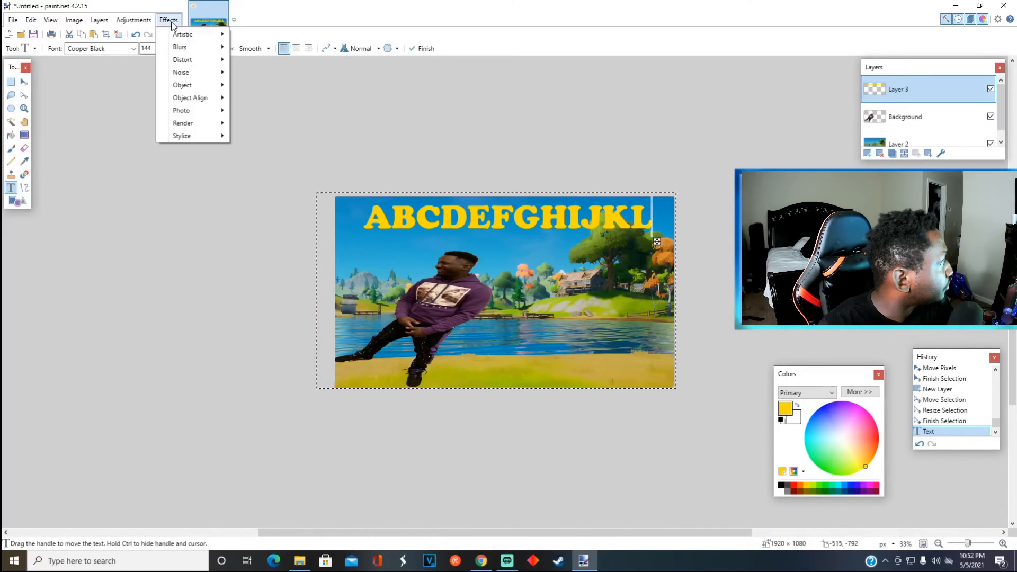
mouse_move(200, 85)
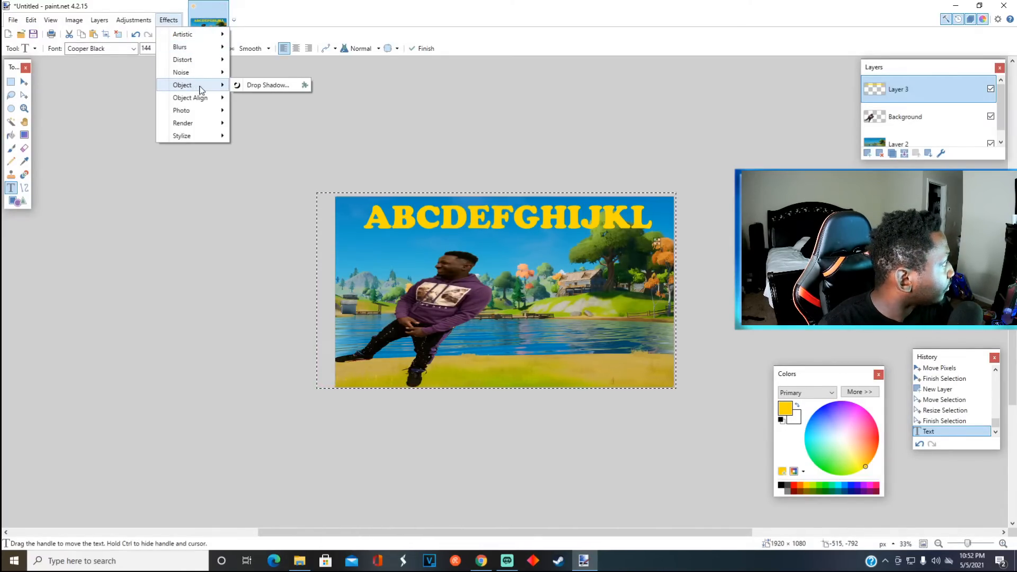
click(260, 85)
drag(483, 159, 711, 141)
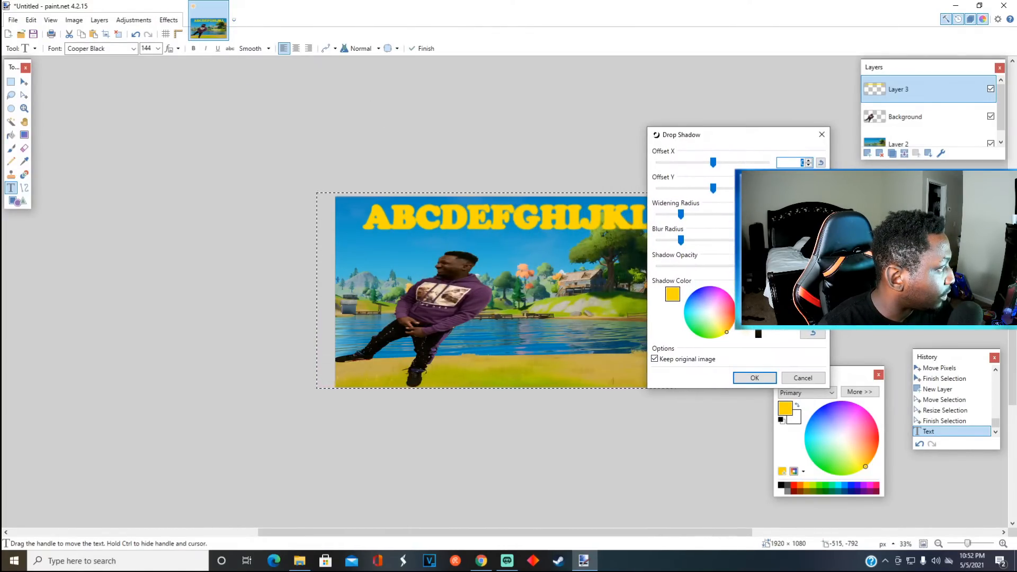
drag(758, 290, 766, 362)
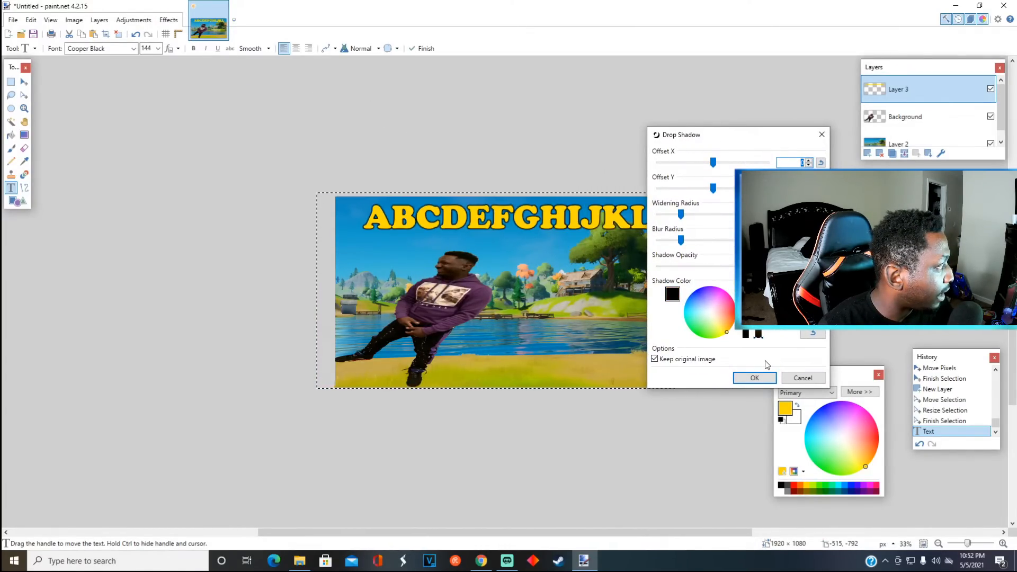
- Try pink, green and yellow shadow colors around the headline letters
click(717, 308)
drag(693, 141, 751, 130)
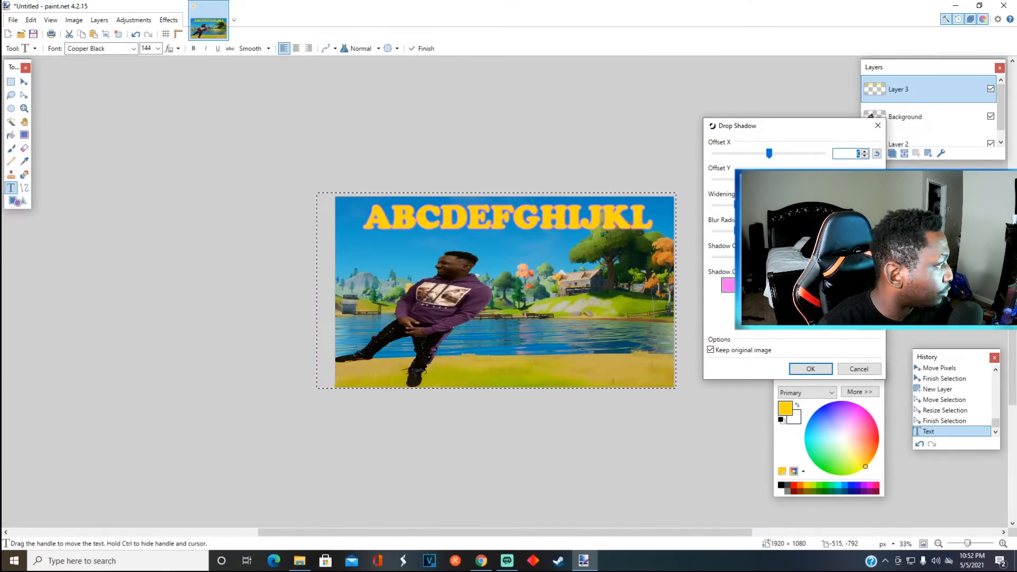
click(755, 297)
click(758, 321)
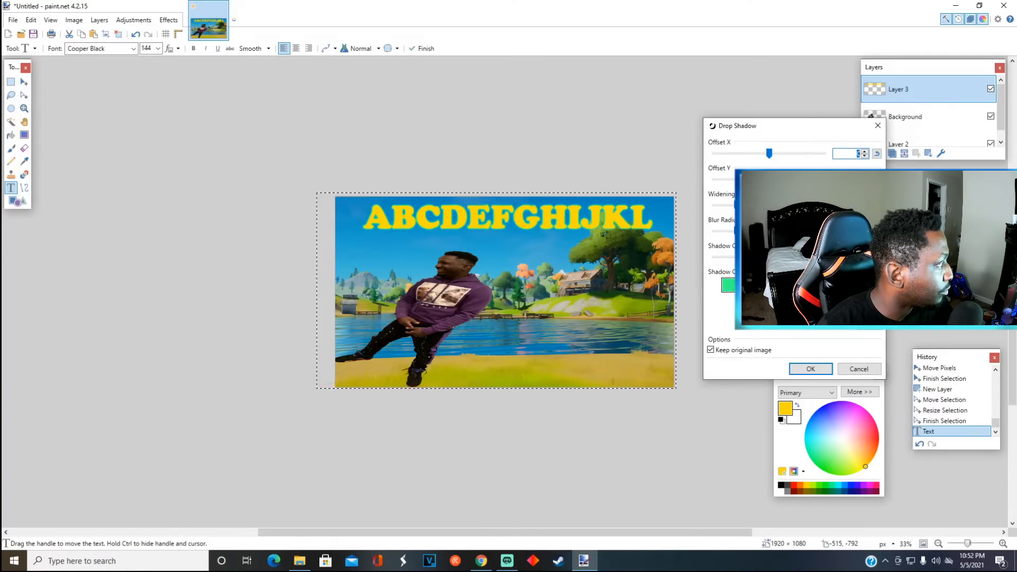
drag(766, 331, 775, 321)
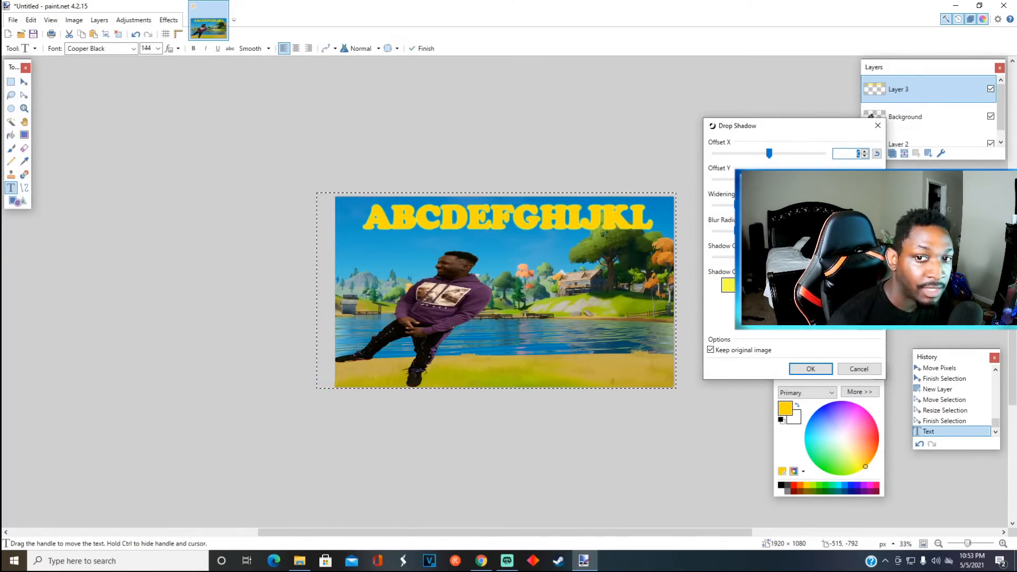
- Return the headline's shadow color to black and apply the Drop Shadow
drag(775, 125, 685, 100)
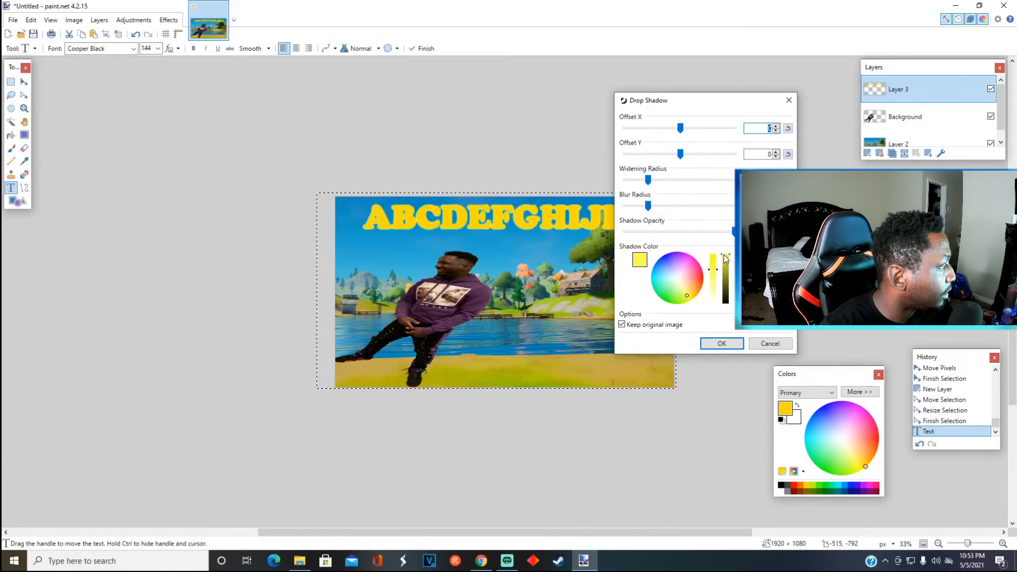
click(721, 343)
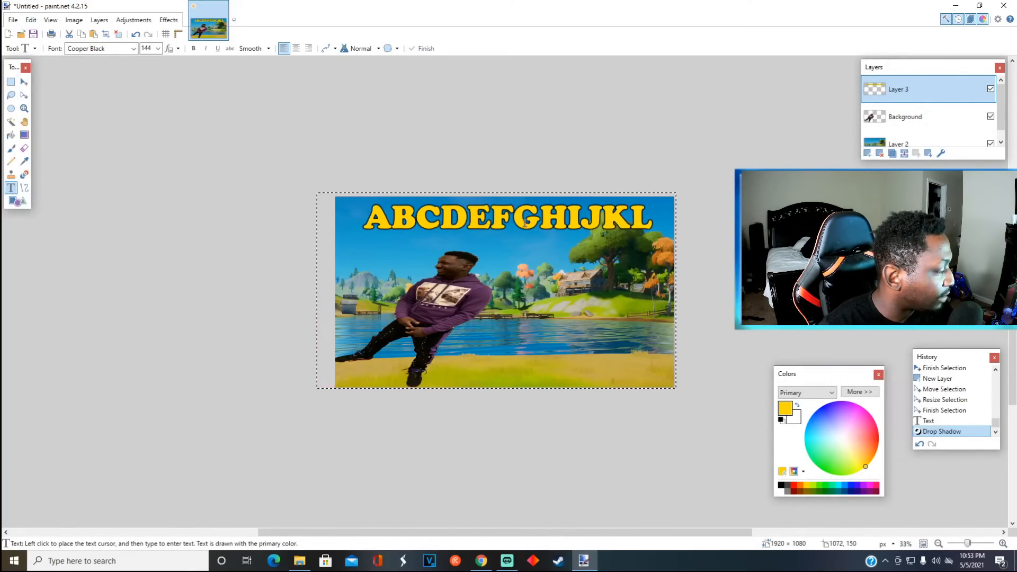
- Try a second black Drop Shadow on the headline with widening radius 24 and 5 and blur radius 24, and discard it
click(168, 20)
mouse_move(209, 104)
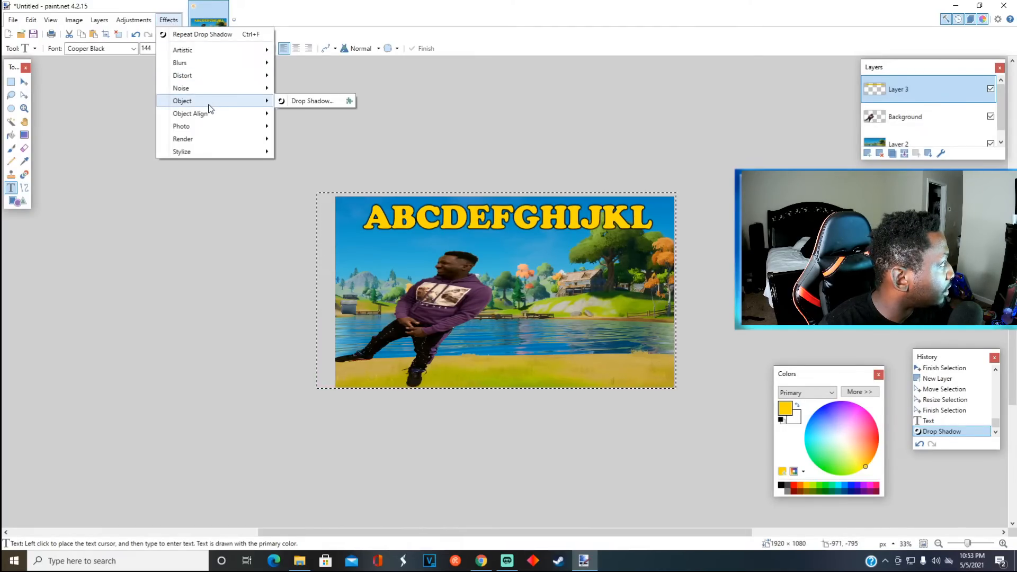
click(317, 101)
drag(423, 154, 125, 136)
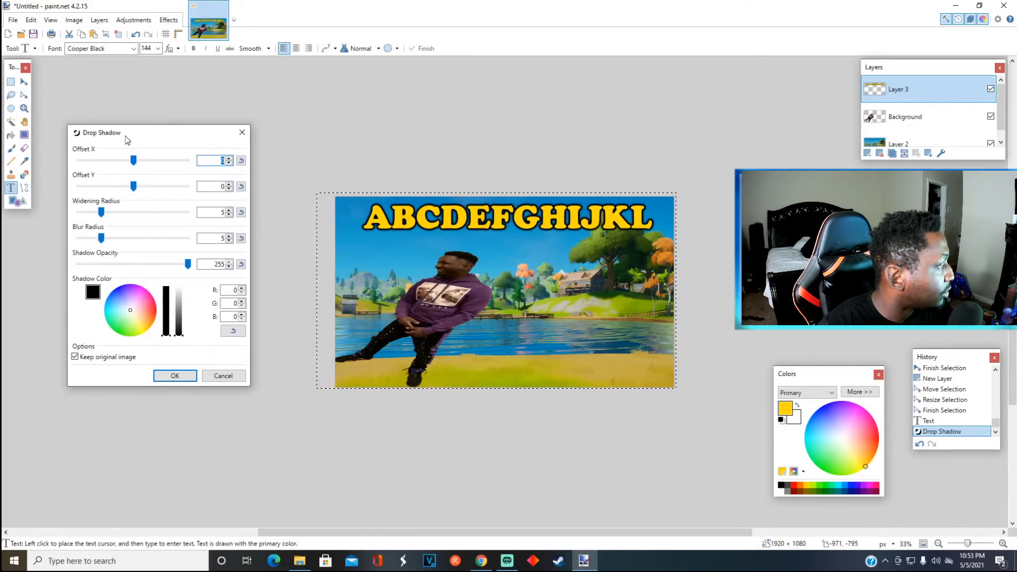
drag(101, 211, 188, 212)
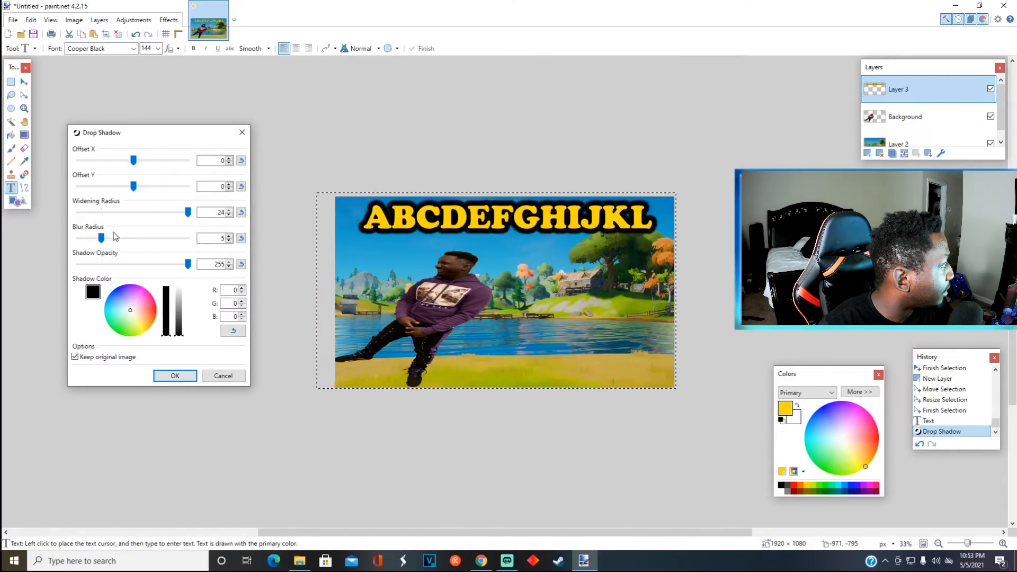
drag(101, 238, 195, 240)
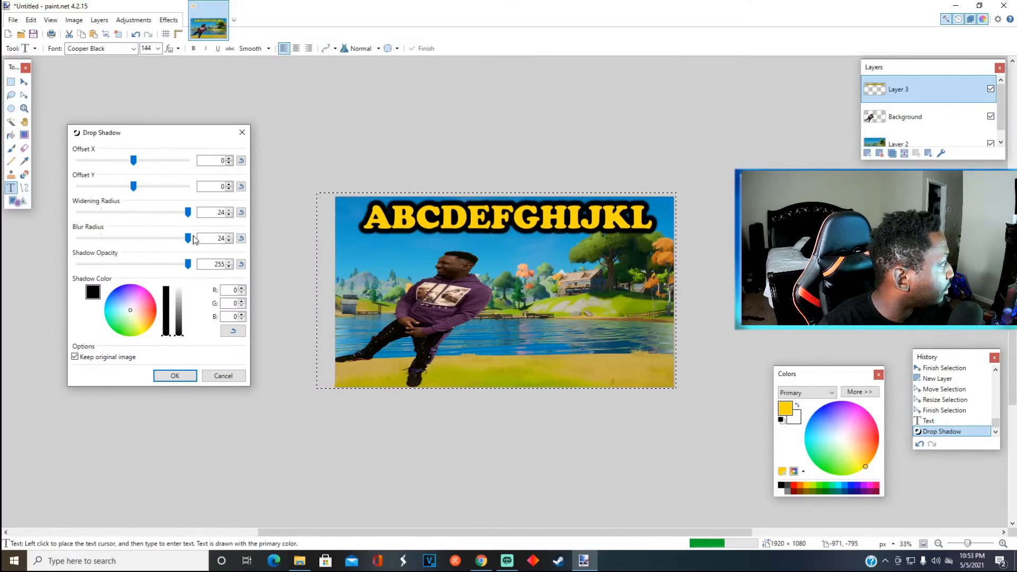
drag(185, 218, 101, 214)
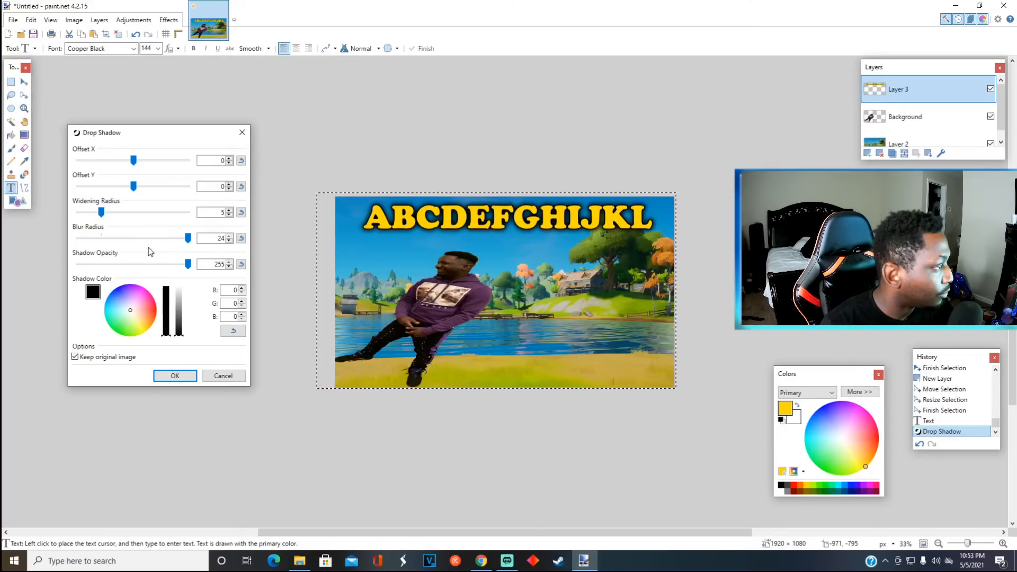
click(227, 375)
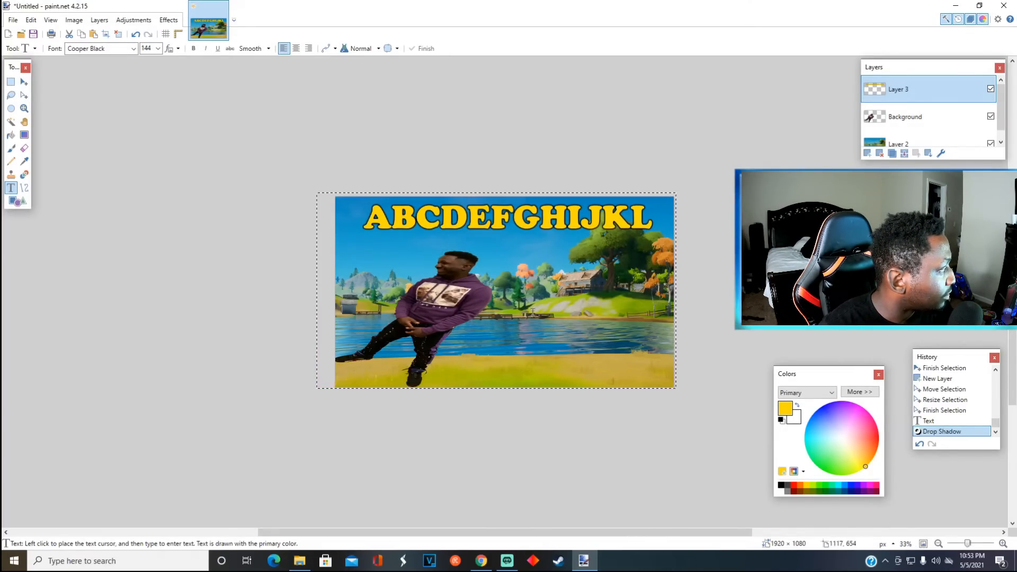
- Apply a black Drop Shadow to the man's cutout layer with widening radius 24 and blur radius 24
click(936, 121)
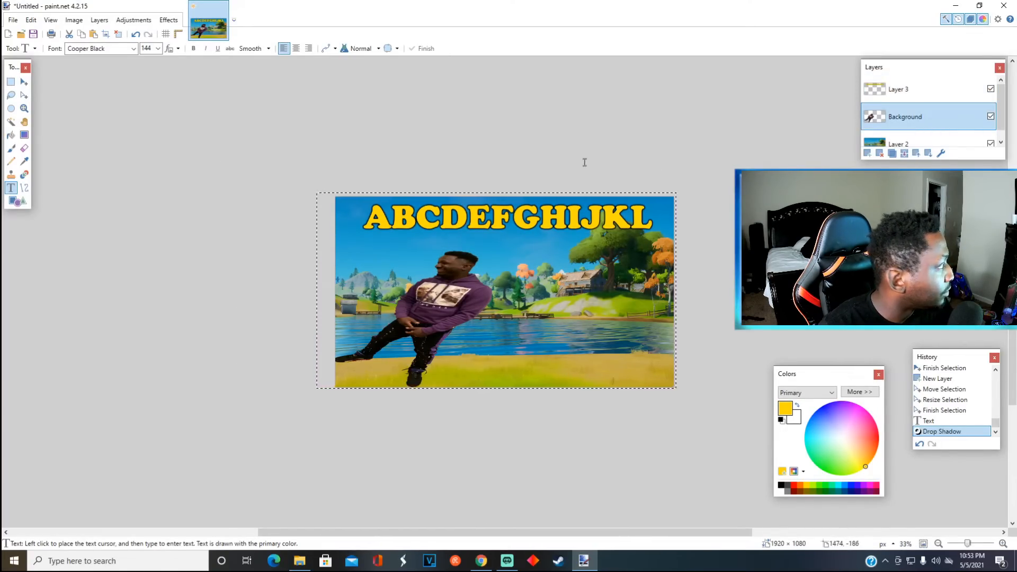
click(169, 19)
mouse_move(254, 105)
click(301, 101)
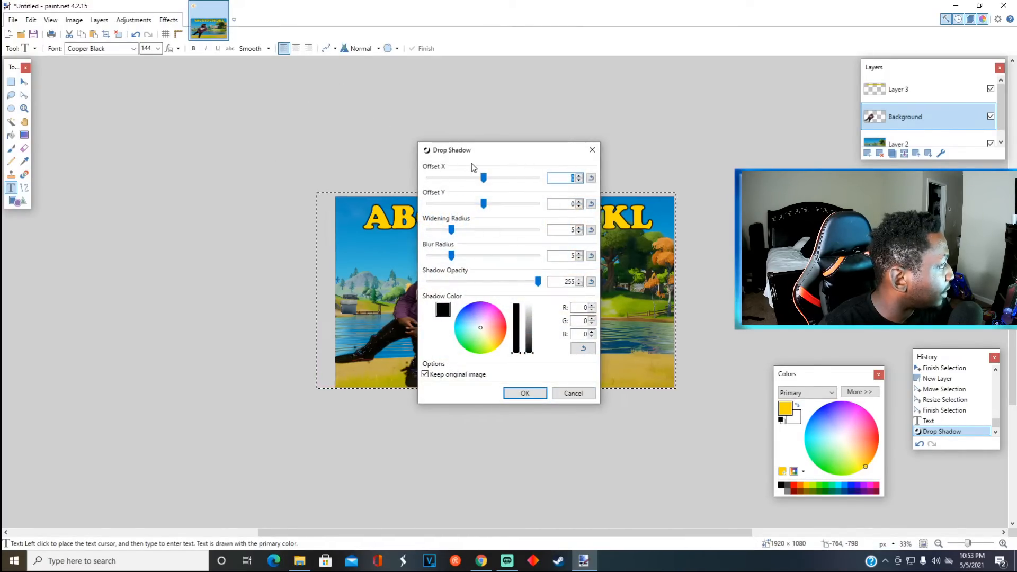
drag(454, 153, 132, 160)
drag(130, 236, 229, 235)
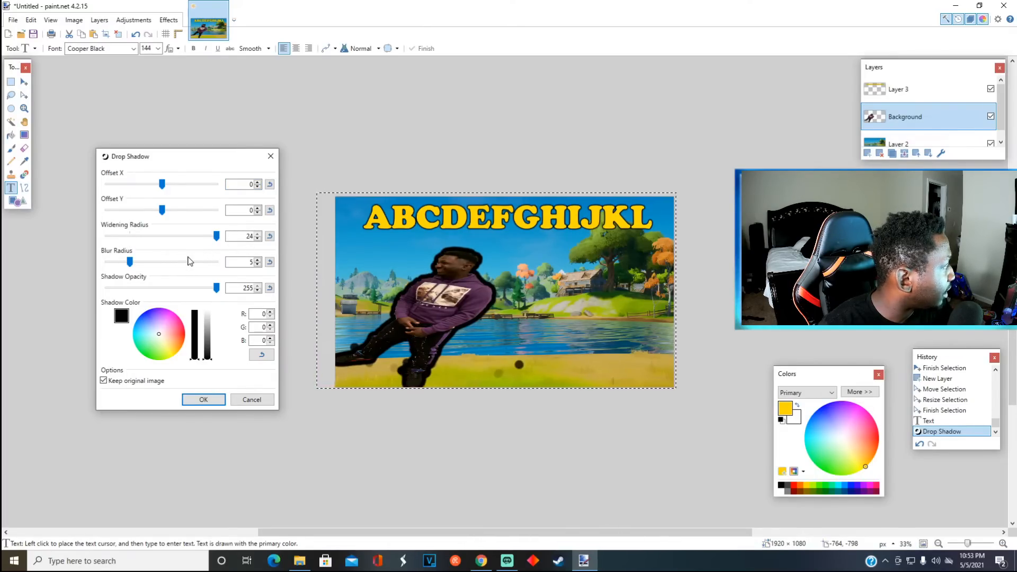
drag(129, 262, 232, 275)
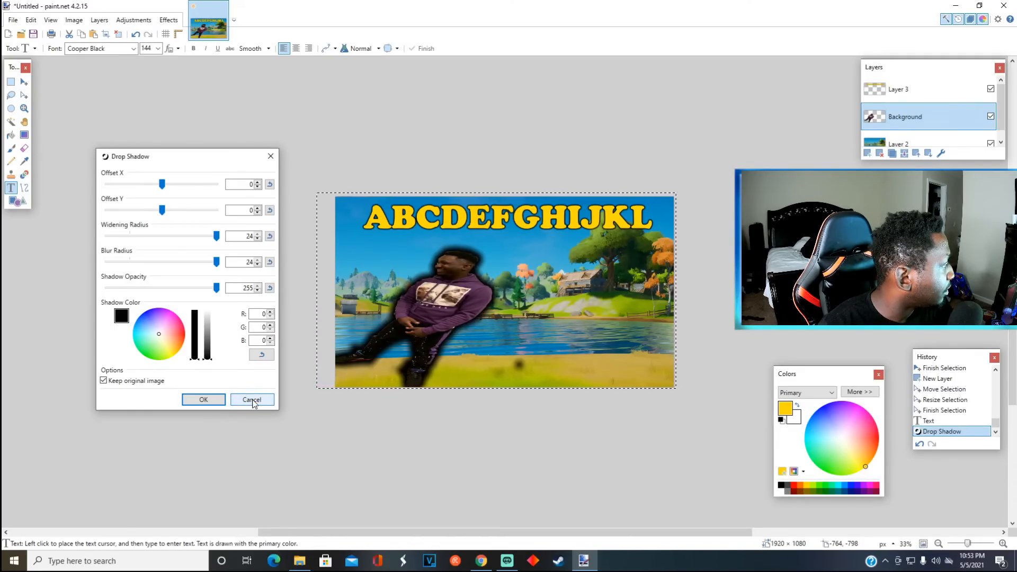
click(202, 399)
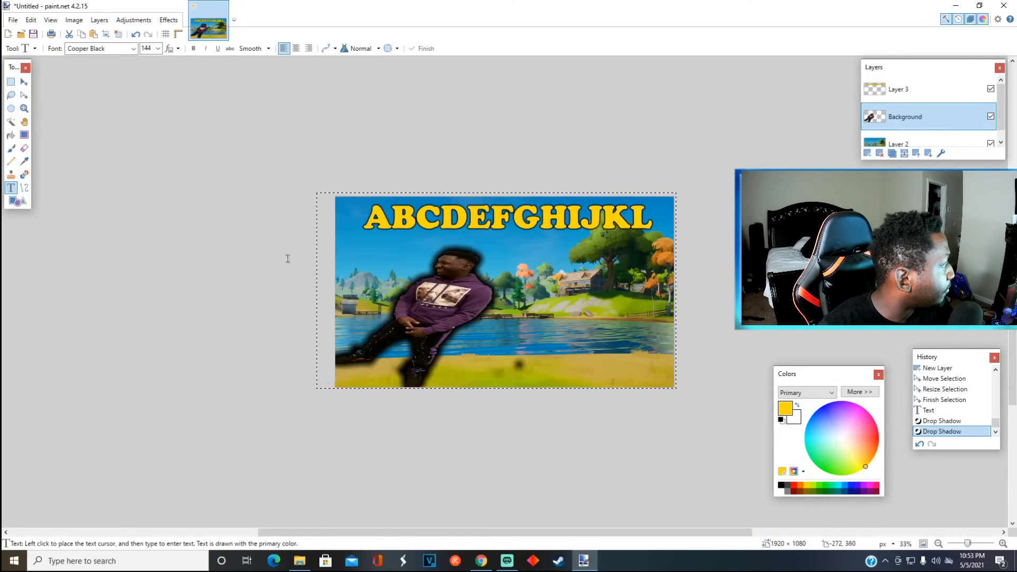
- Try a Gaussian Blur on the lake image layer with radii up to 10, and discard it
click(928, 140)
click(175, 22)
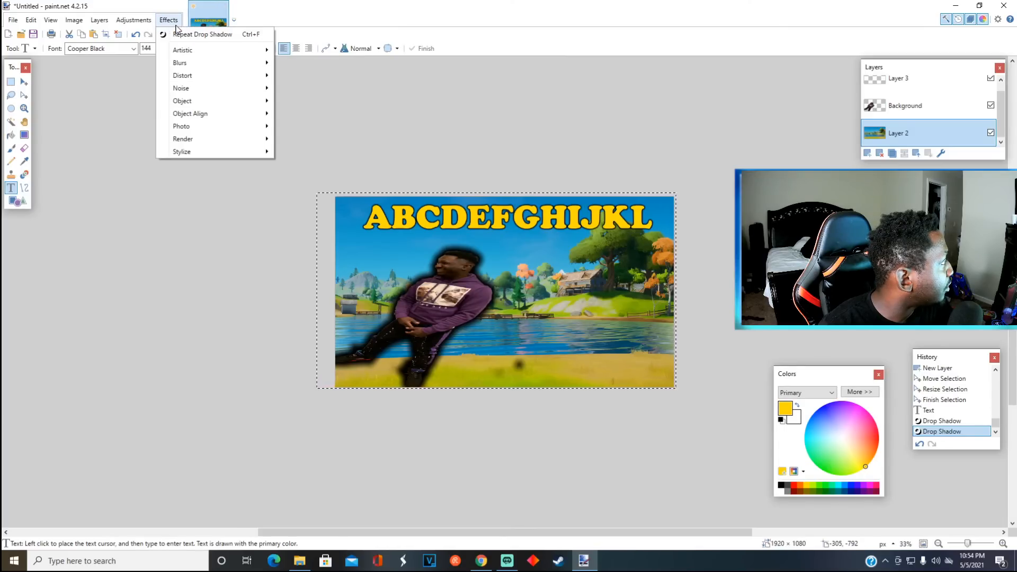
mouse_move(263, 63)
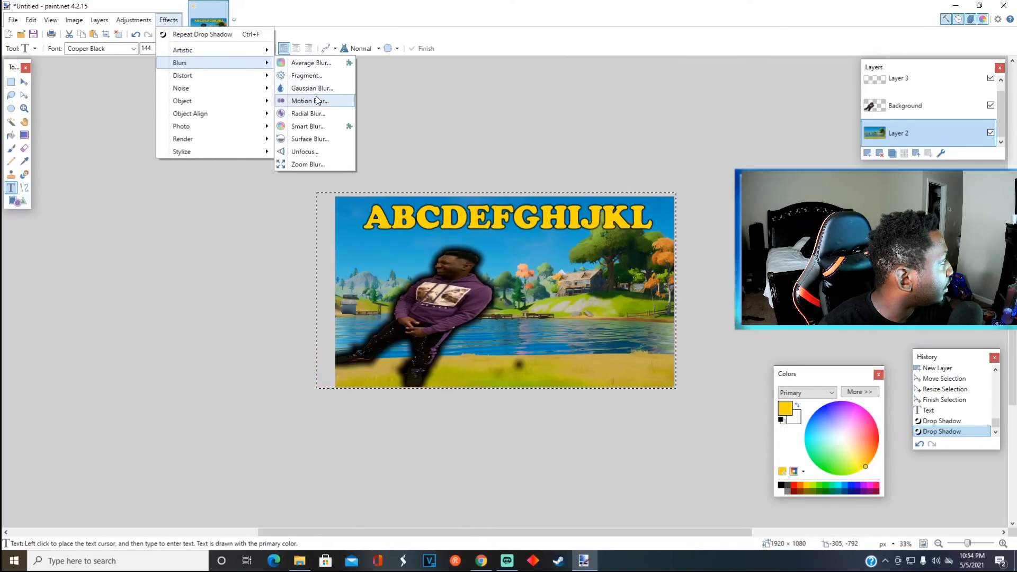
click(312, 88)
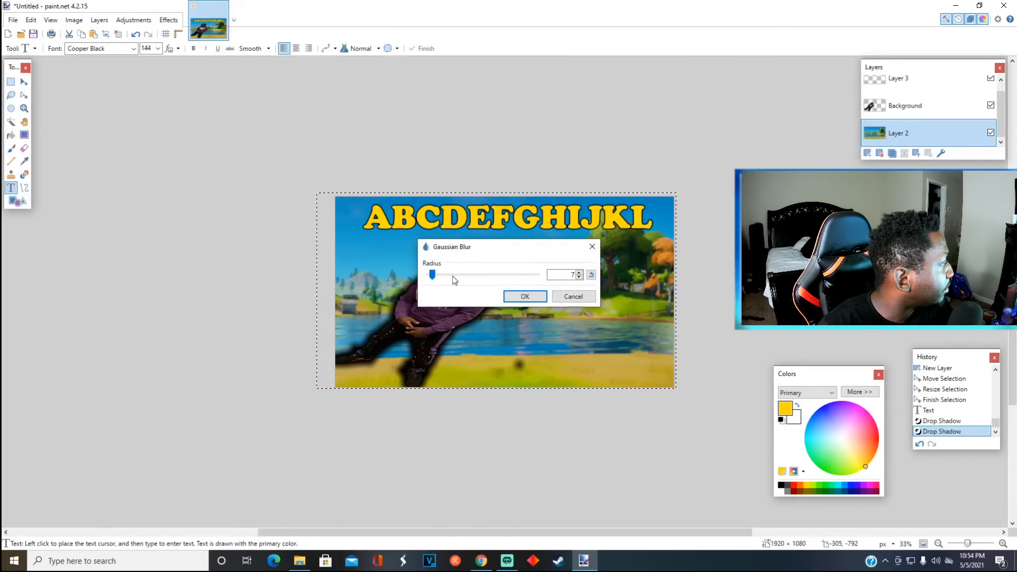
drag(471, 246, 207, 228)
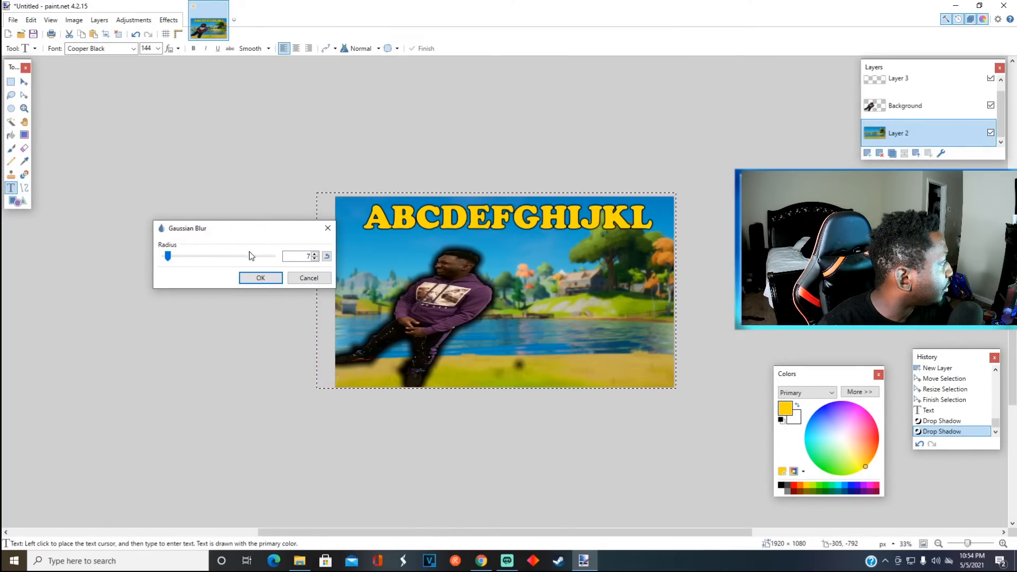
mouse_move(168, 256)
mouse_down()
mouse_move(304, 266)
mouse_move(153, 269)
mouse_up()
click(314, 253)
click(313, 254)
drag(165, 259, 165, 259)
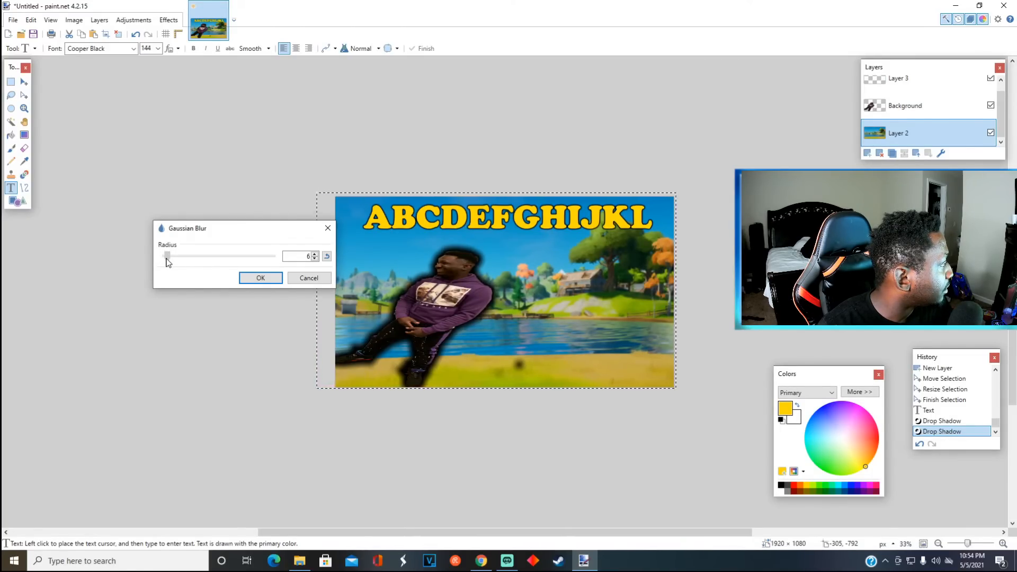
drag(168, 262, 168, 266)
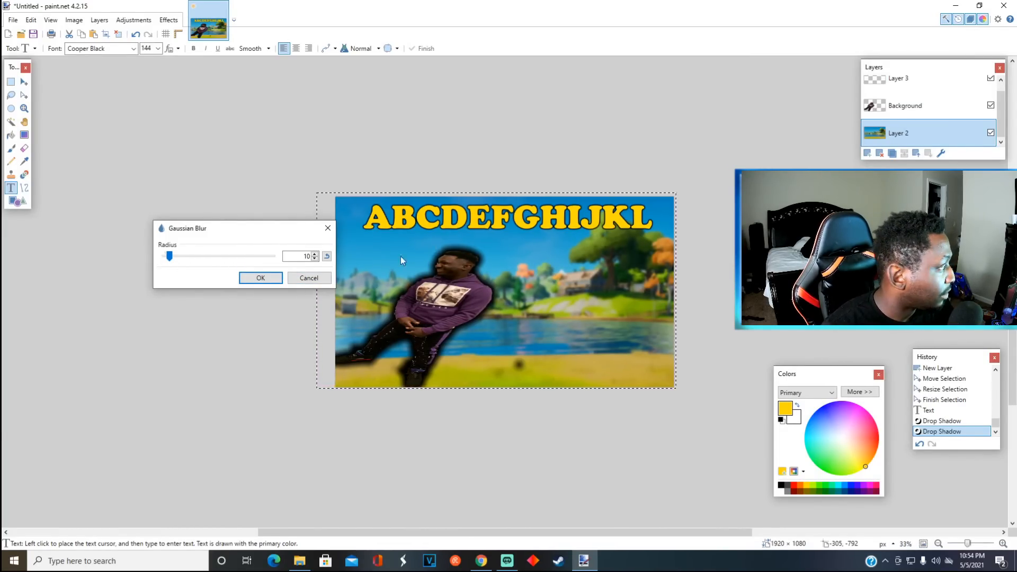
click(300, 278)
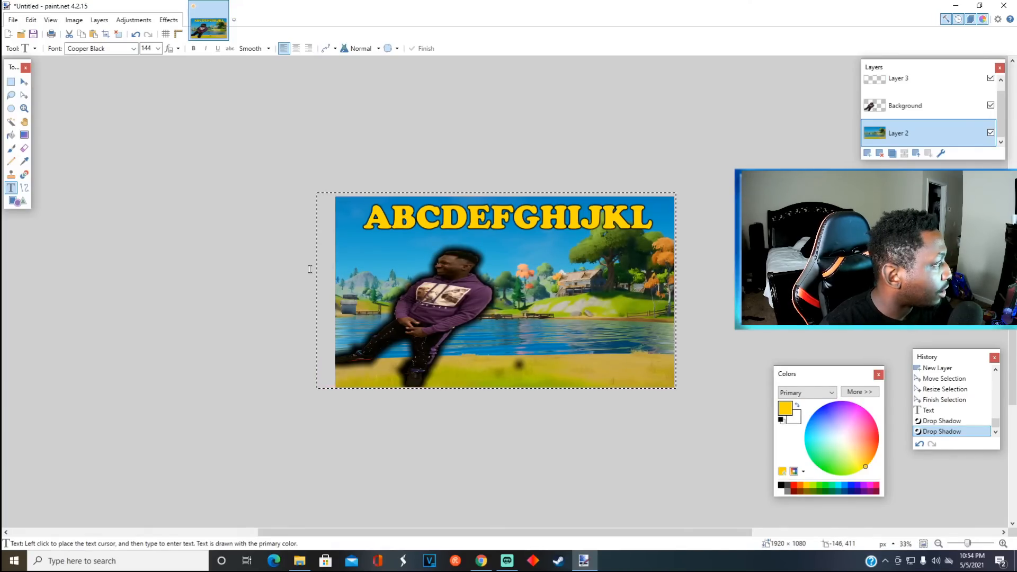